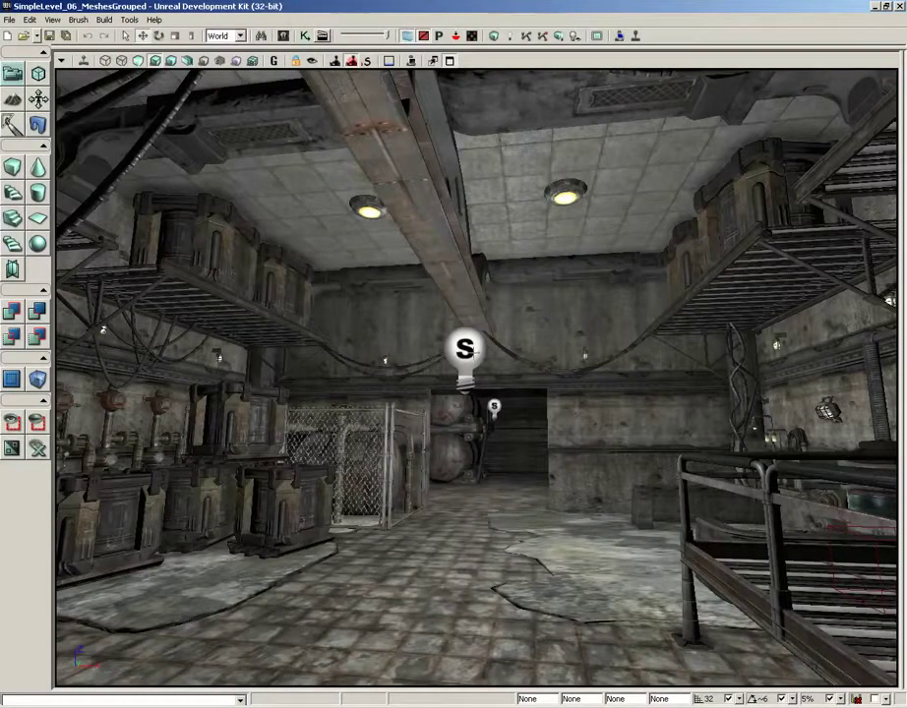
Step: Move the main room's point light up toward the crate shelf above the metal railing, and compare the Unlit and Lit views
click(464, 350)
drag(489, 346, 563, 218)
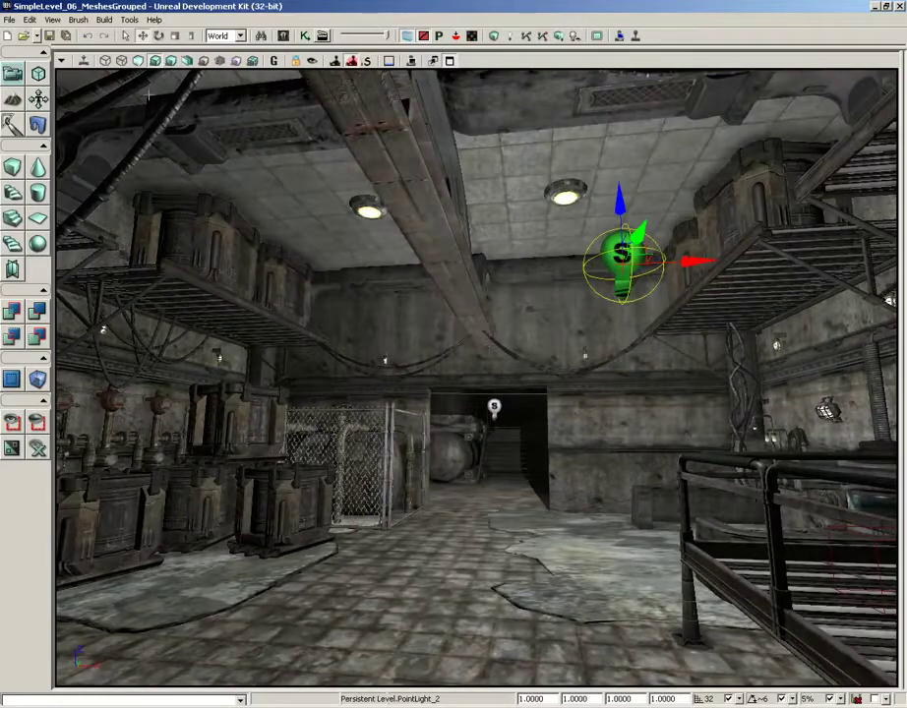
click(139, 61)
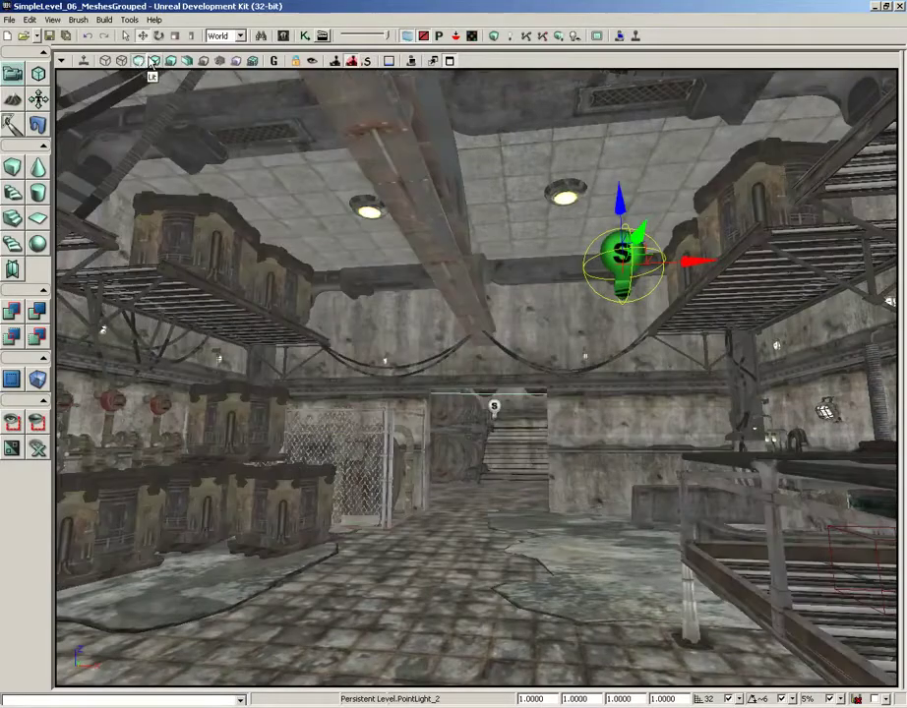
click(156, 62)
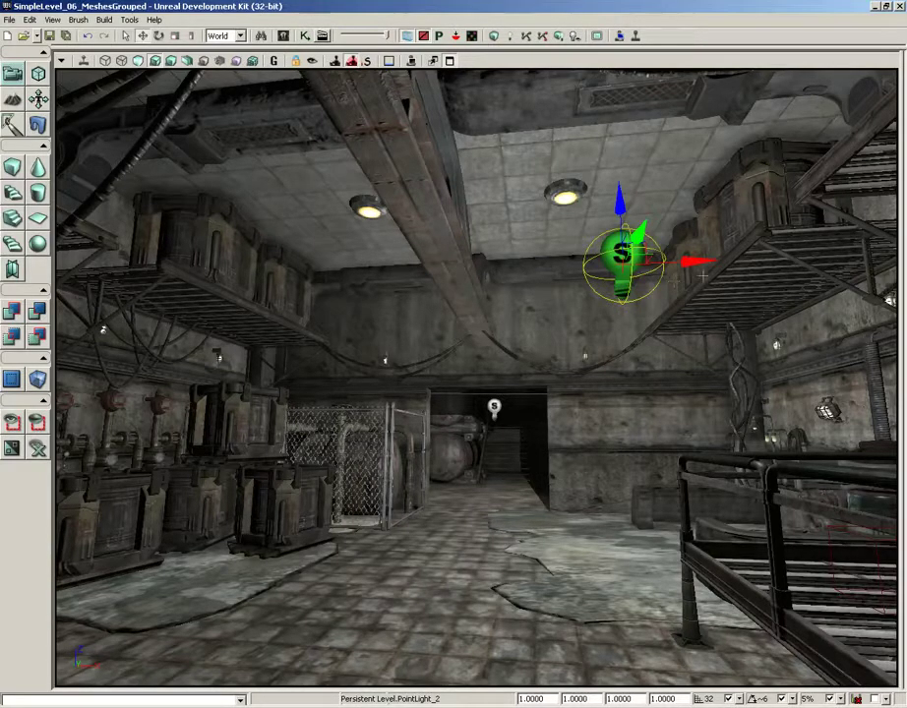
Step: Examine the lighting and shadows on the ceiling, walls and crates in the main room and the adjoining area
drag(702, 273, 476, 383)
right_drag(476, 384, 482, 327)
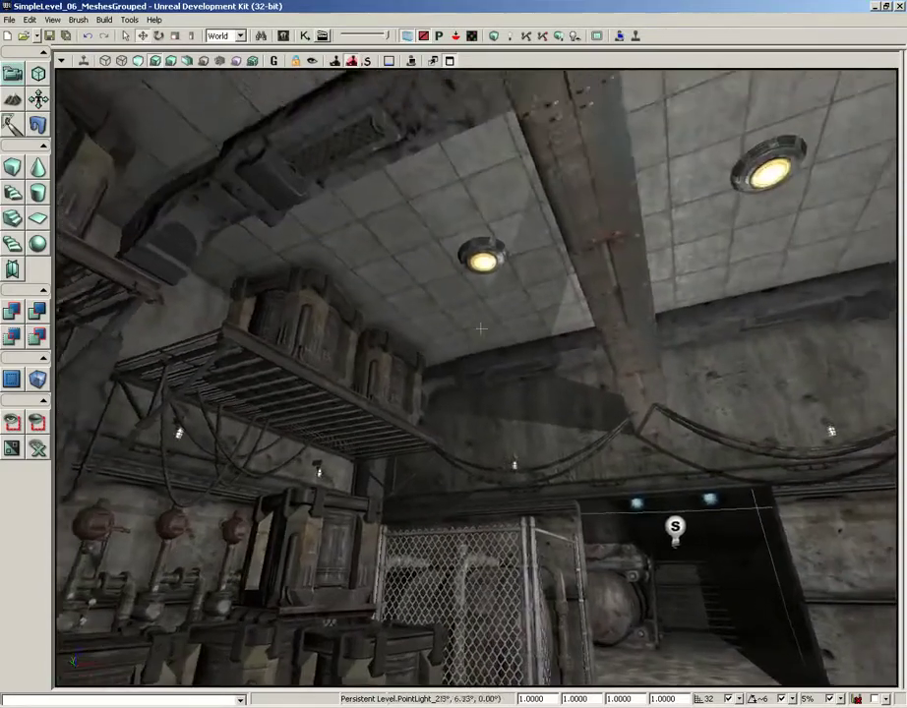
drag(482, 327, 476, 138)
click(449, 276)
right_drag(403, 372, 610, 423)
right_drag(423, 393, 470, 364)
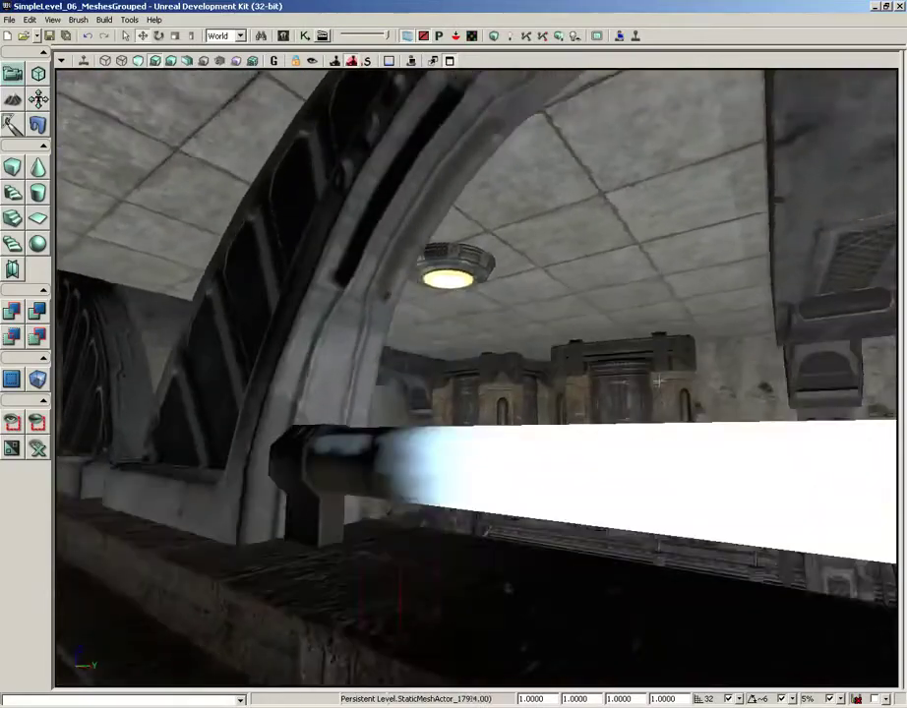
drag(469, 364, 470, 438)
click(470, 439)
right_drag(396, 433, 261, 293)
click(369, 293)
drag(370, 317, 534, 498)
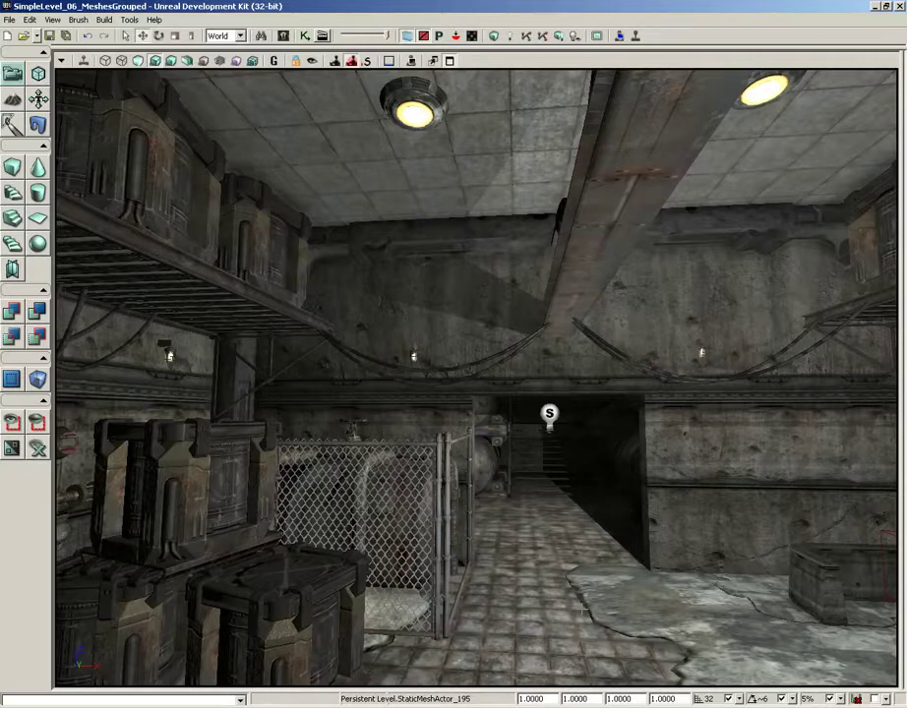
Step: Open the recent map NON_lightMass_level.udk without saving the changes to SimpleLevel_06_MeshesGrouped
click(36, 37)
click(39, 63)
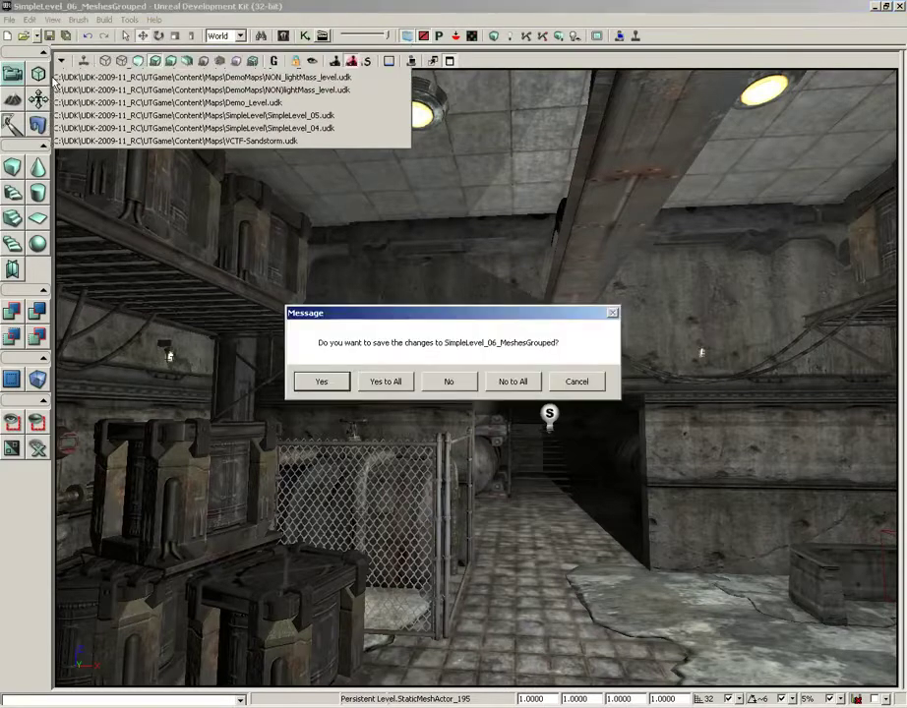
click(466, 386)
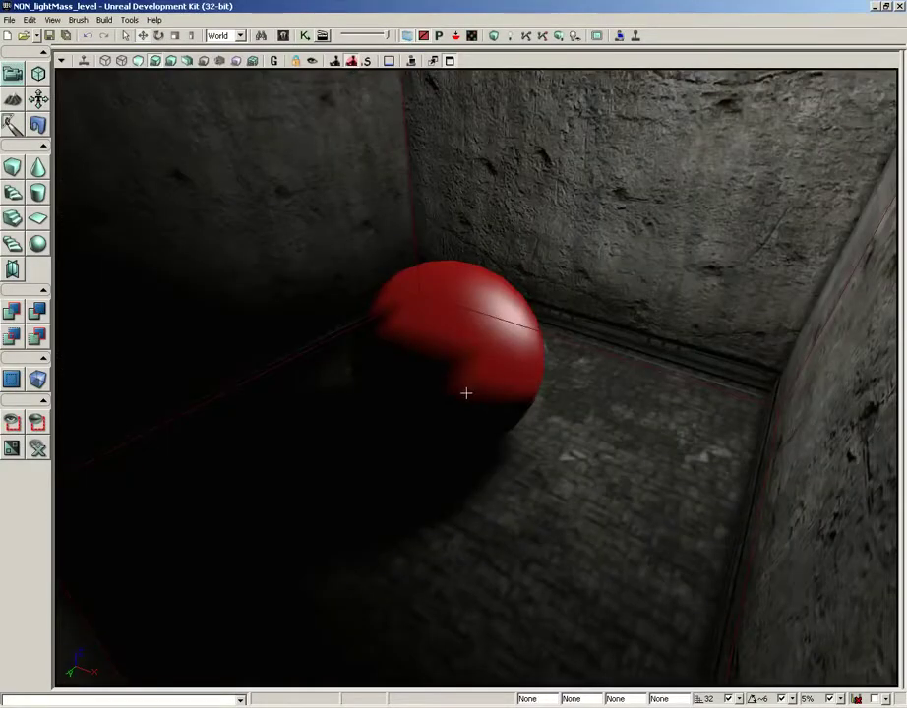
Step: Examine how the point light illuminates the red sphere, the walls and the dark corner of the room
right_drag(573, 345, 565, 312)
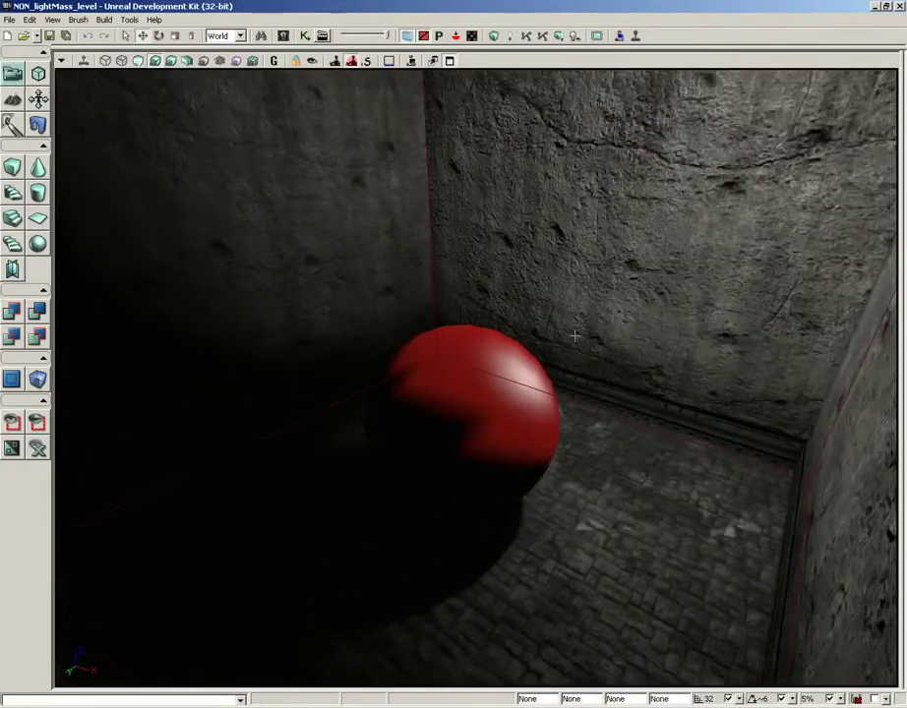
right_drag(493, 220, 506, 188)
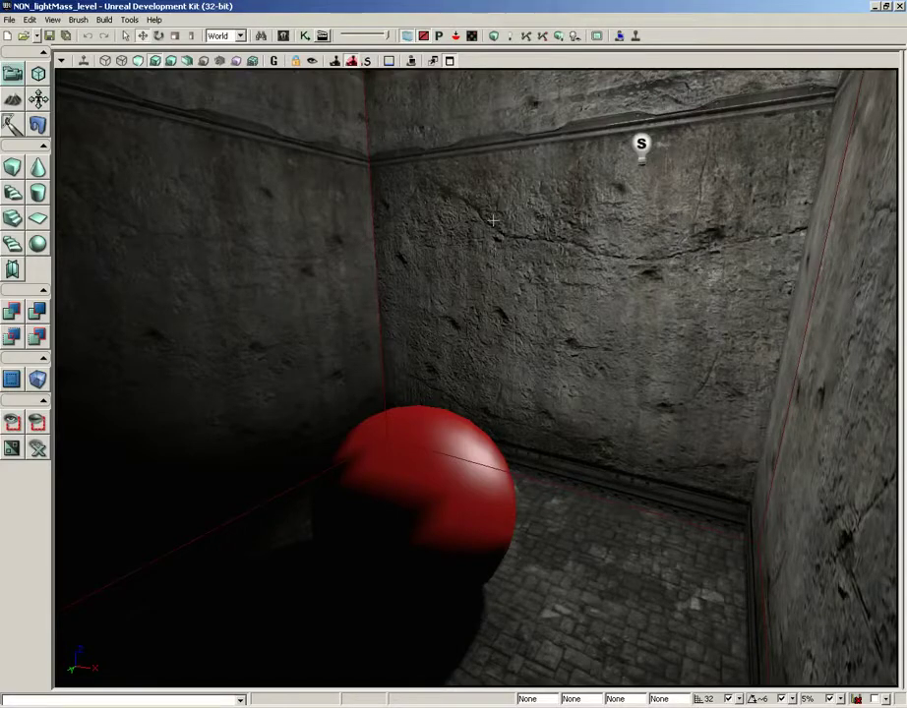
click(641, 146)
right_drag(641, 145, 548, 237)
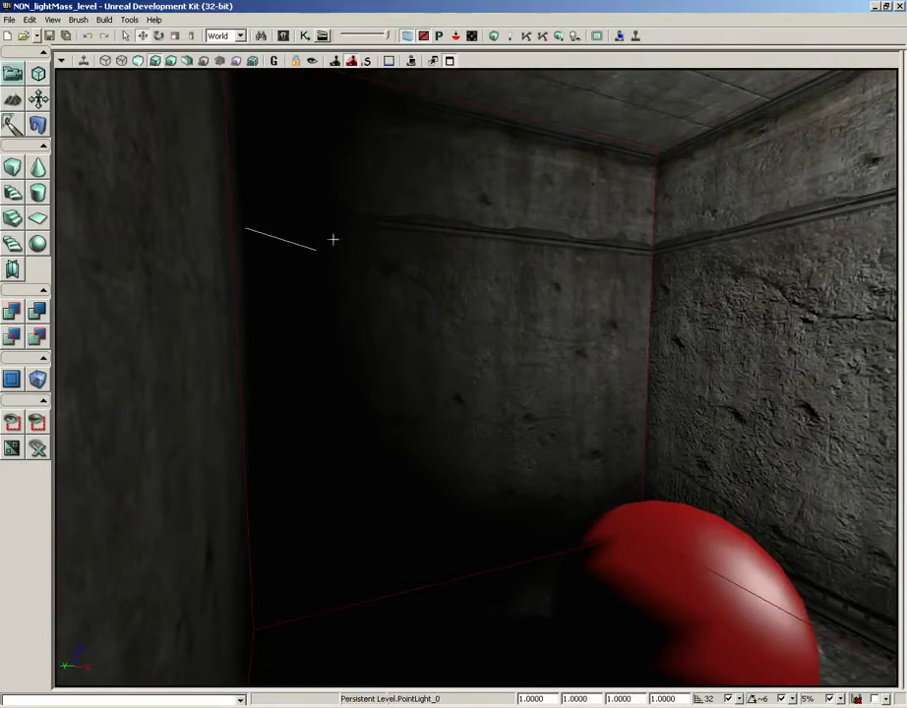
right_drag(556, 282, 442, 511)
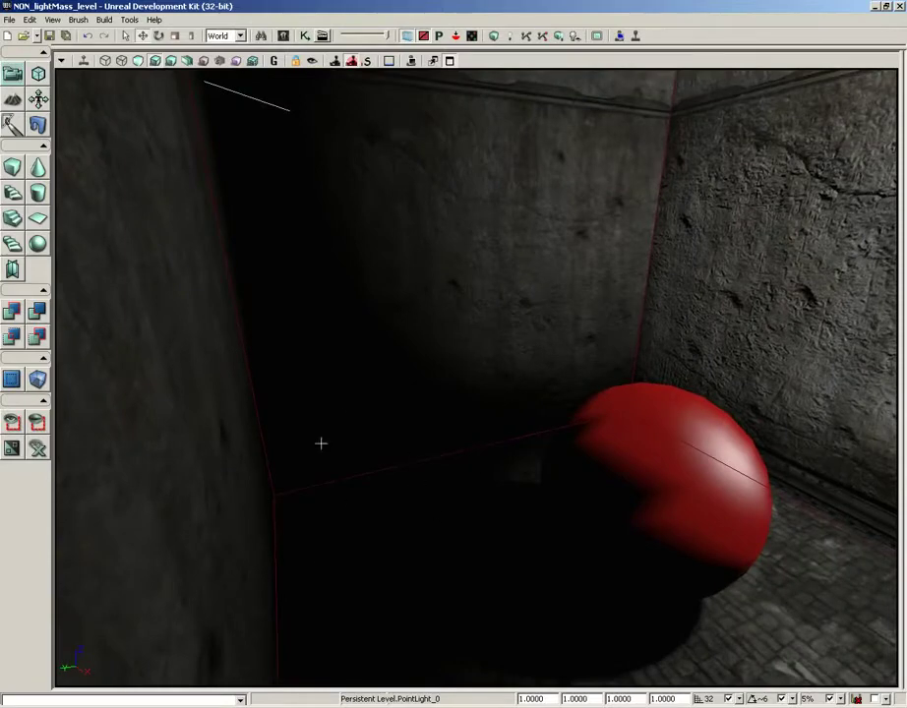
right_drag(469, 397, 530, 383)
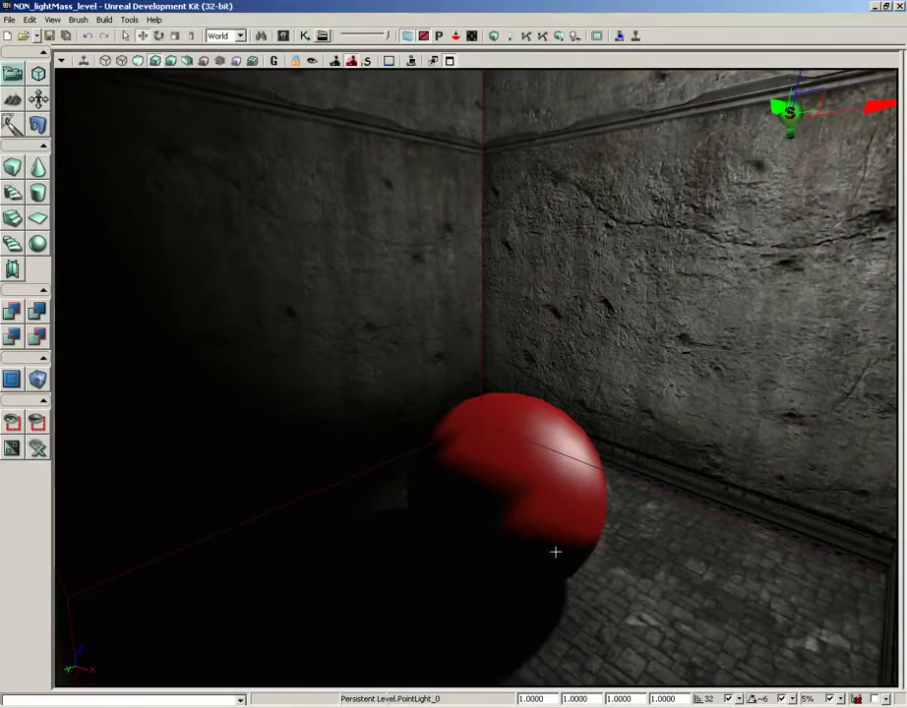
right_drag(529, 481, 623, 384)
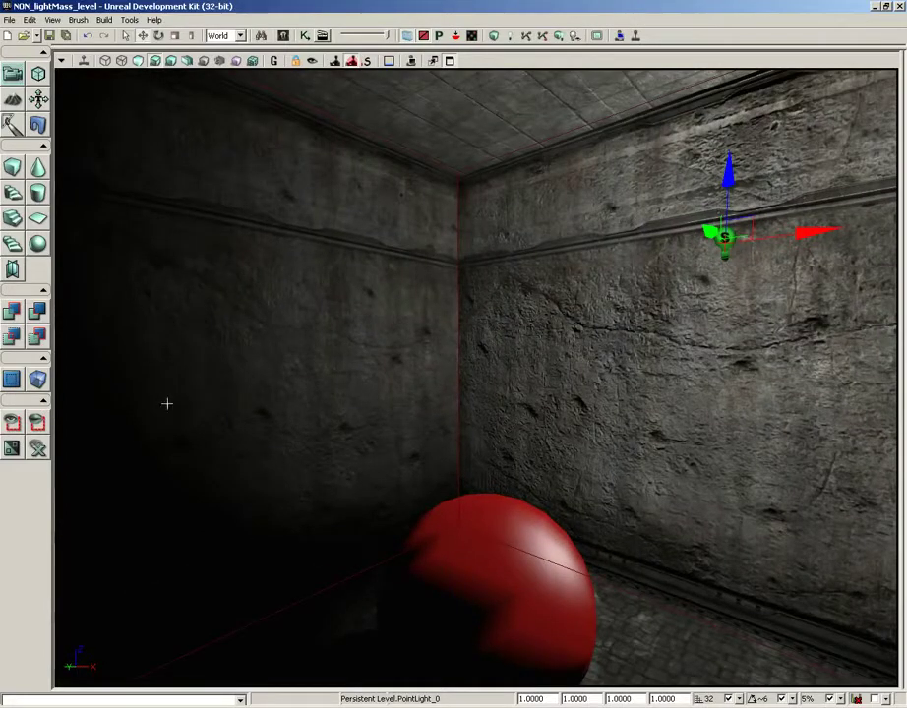
right_drag(275, 361, 232, 351)
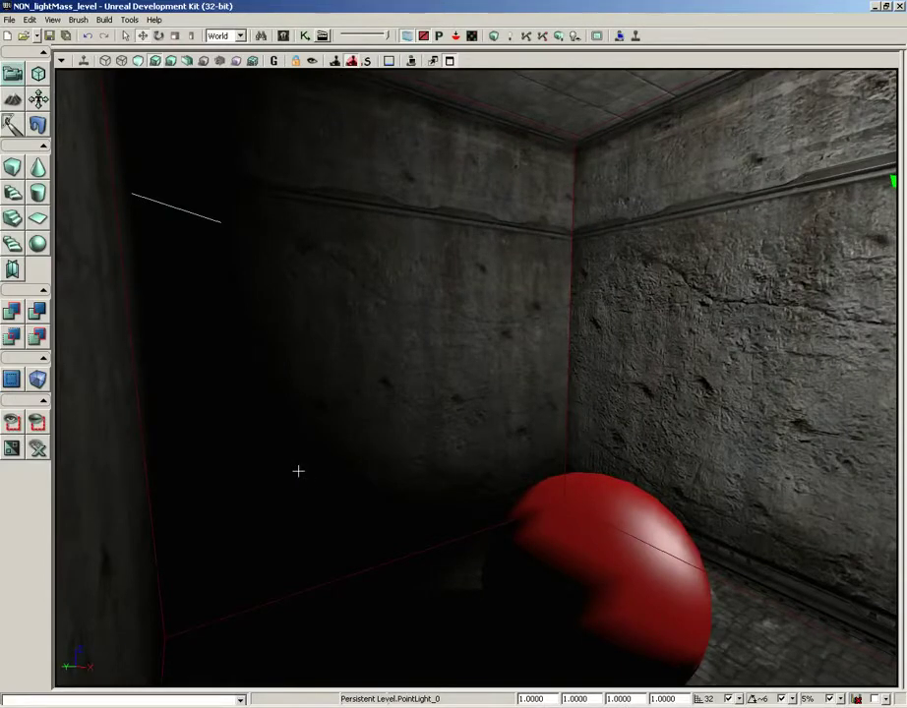
right_drag(298, 472, 293, 226)
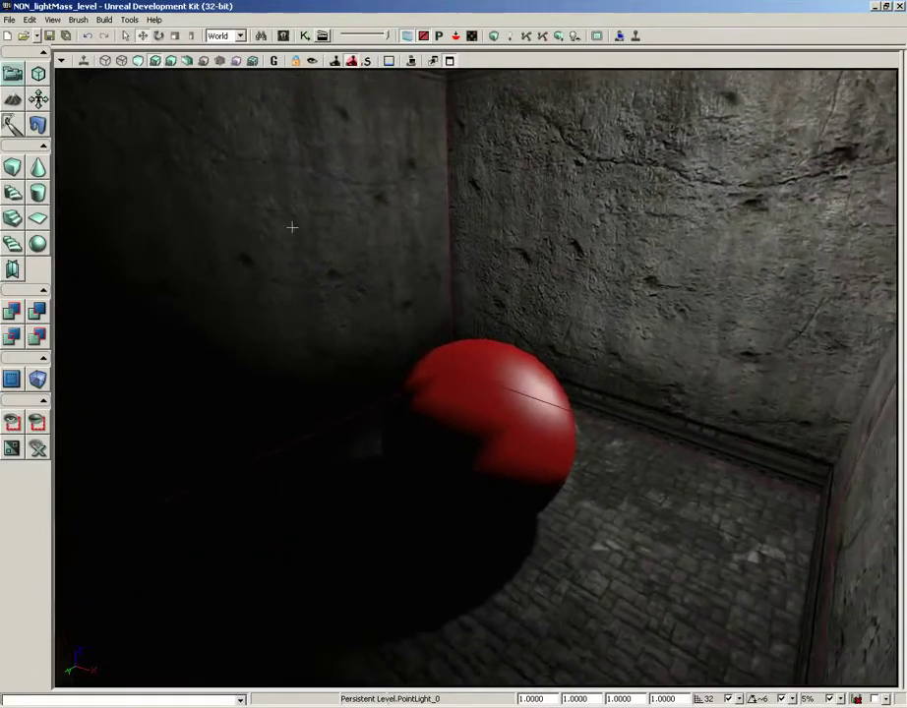
Step: Open the recent map lightMass_level.udk and examine the lighting around the red sphere, the room's corners and its point light
click(37, 37)
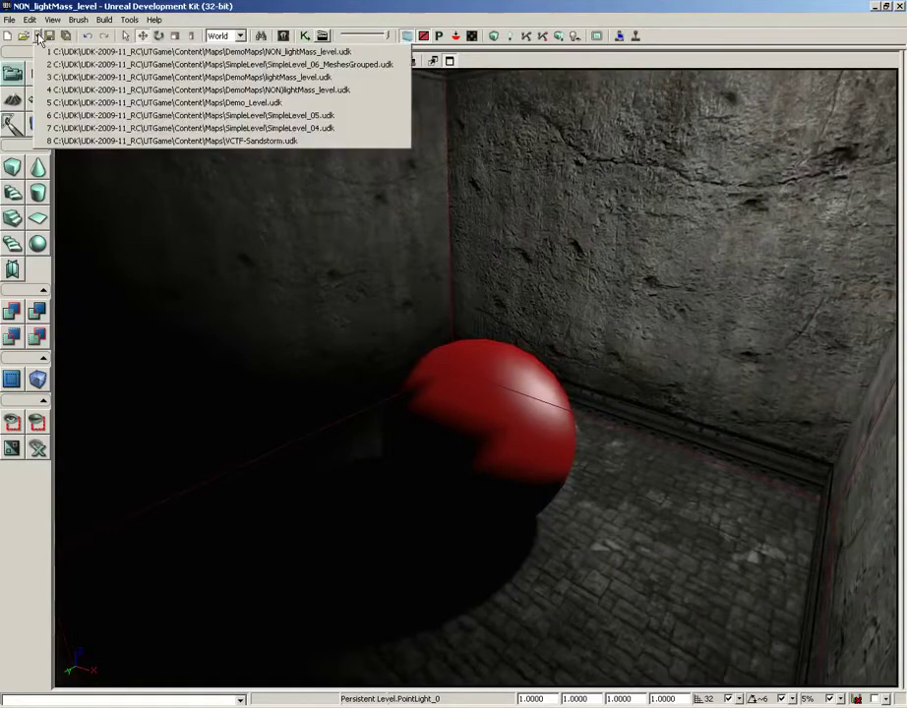
click(103, 78)
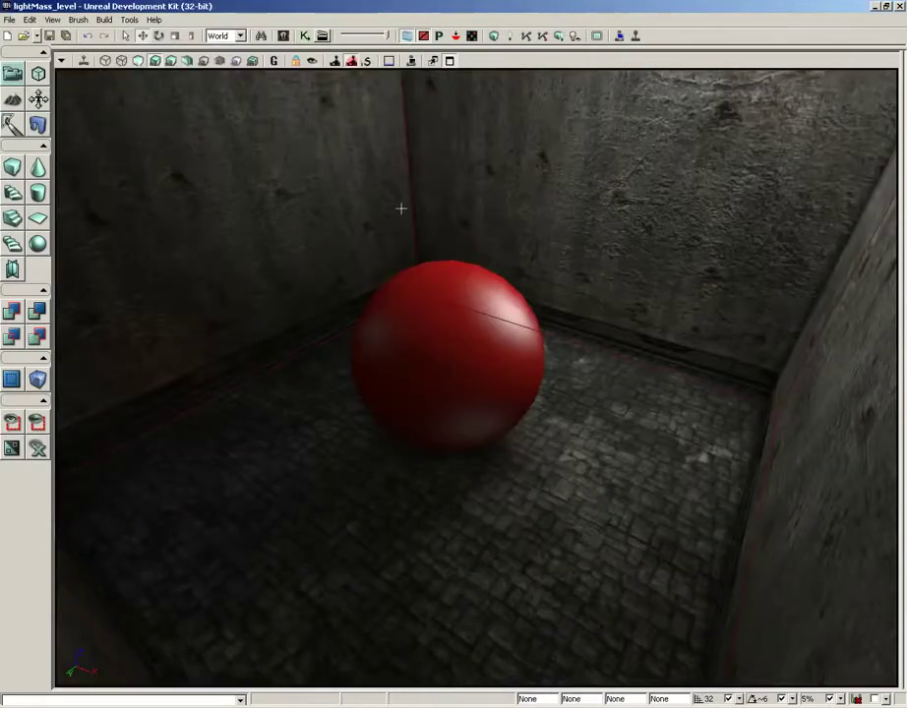
right_drag(401, 207, 394, 178)
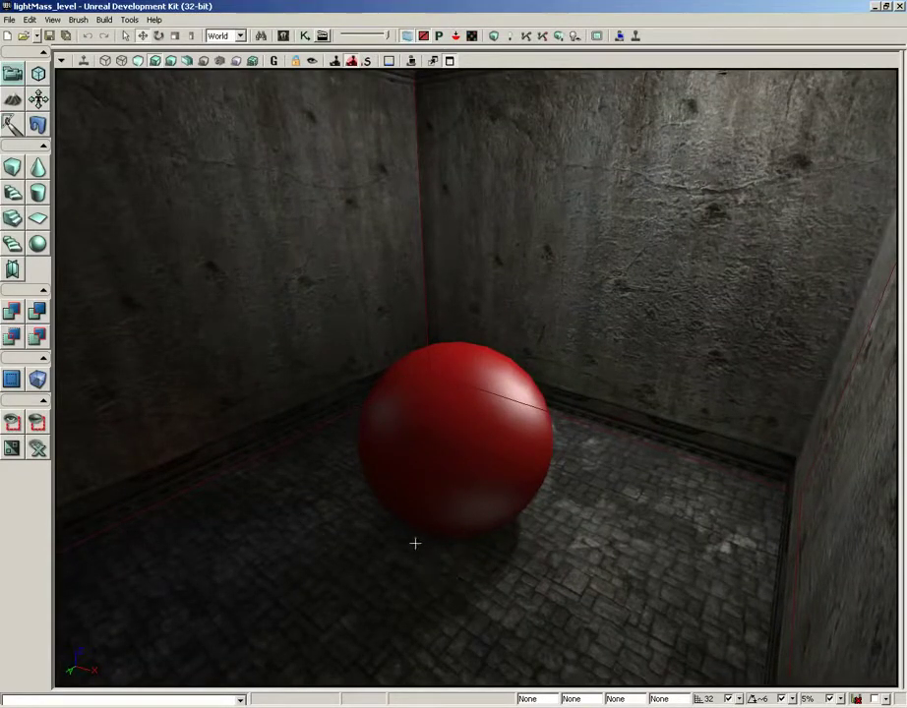
right_drag(580, 510, 516, 499)
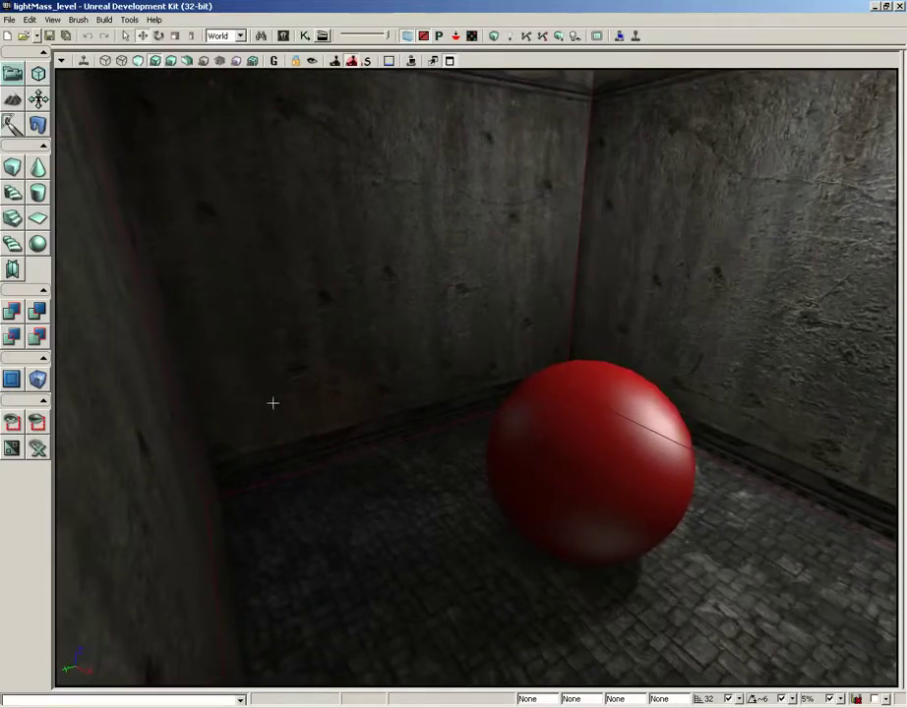
right_drag(376, 199, 487, 148)
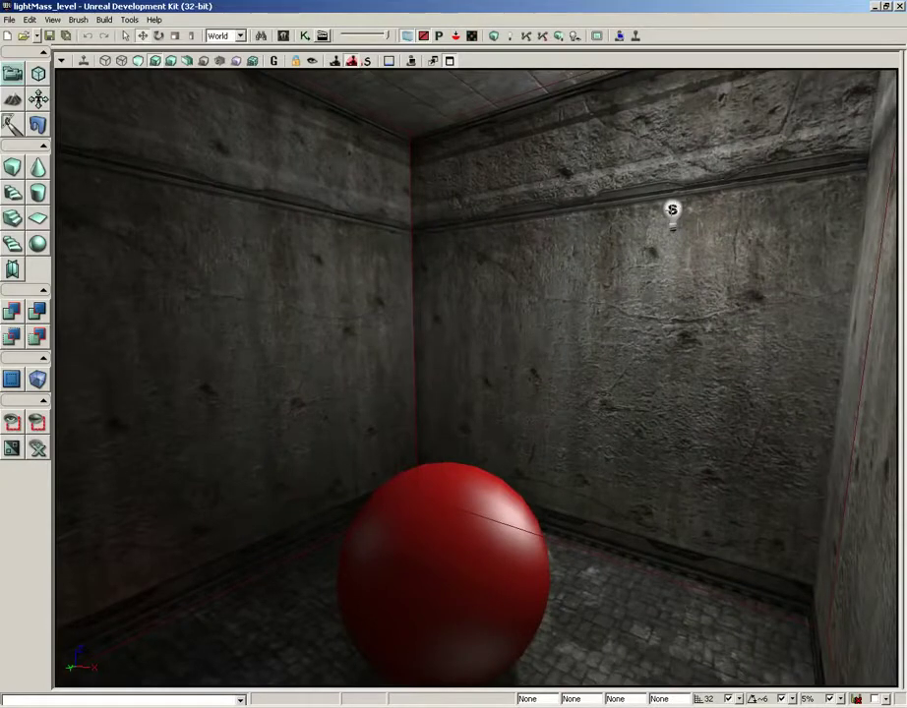
click(672, 211)
right_drag(611, 282, 608, 283)
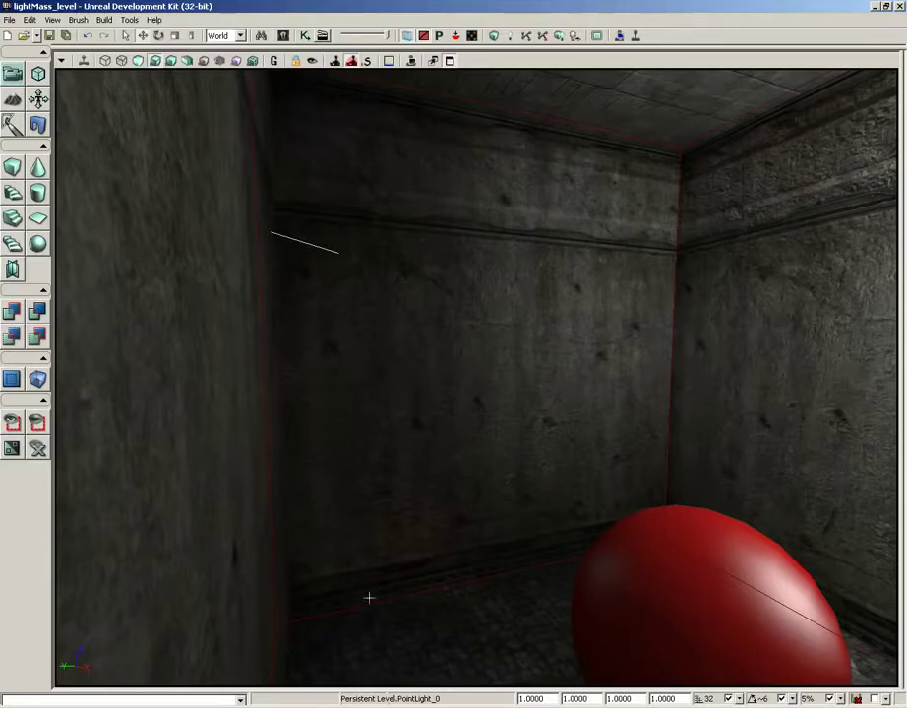
right_drag(380, 589, 539, 641)
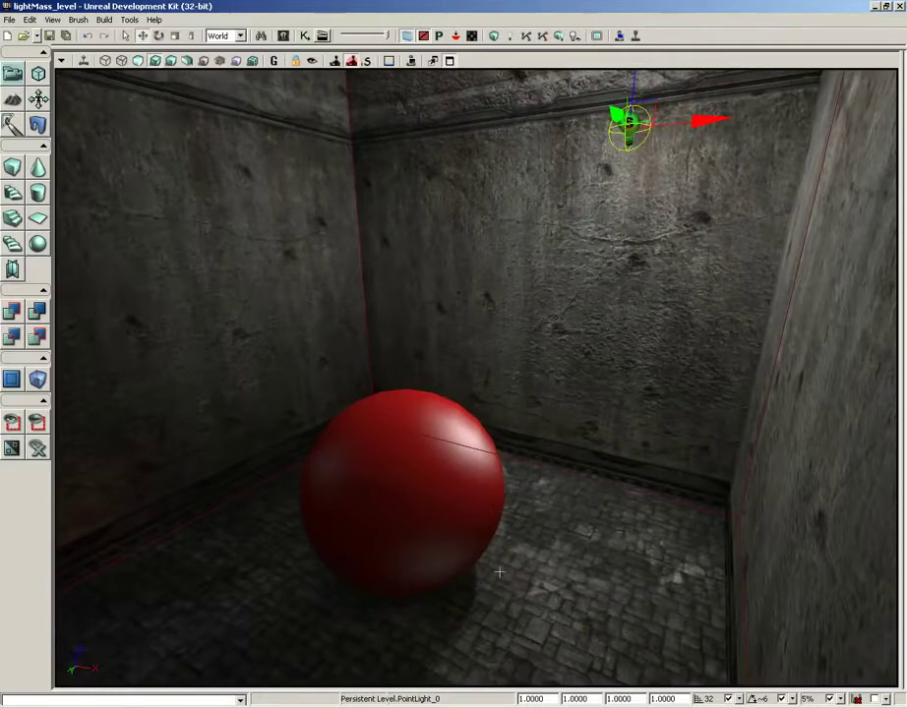
Step: Show the lighting without surface textures, examine the shadow beneath the sphere up close, and return to the Lit view
click(171, 61)
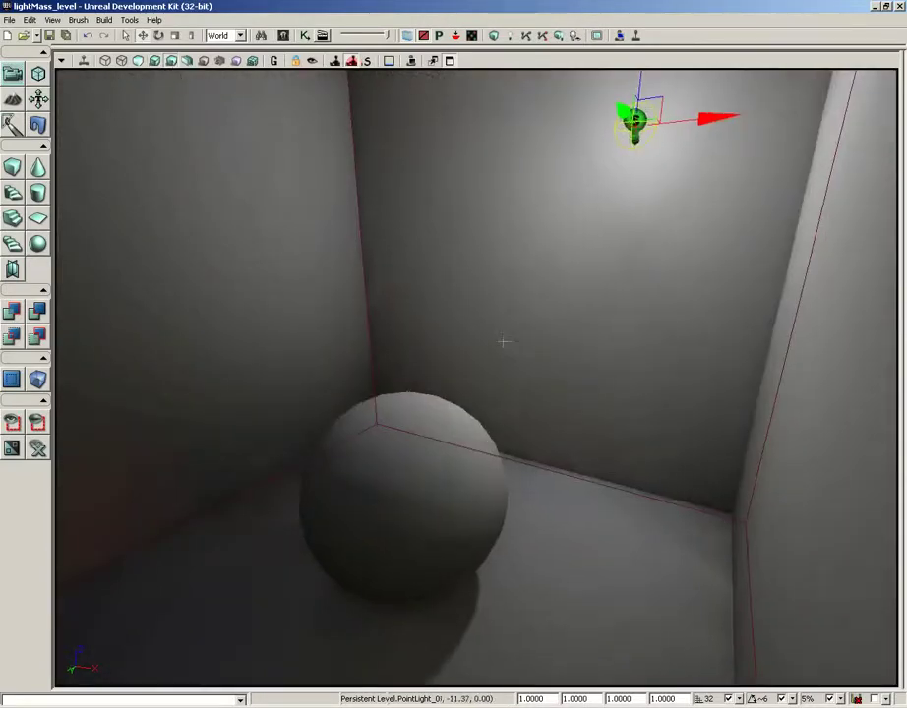
drag(502, 341, 451, 375)
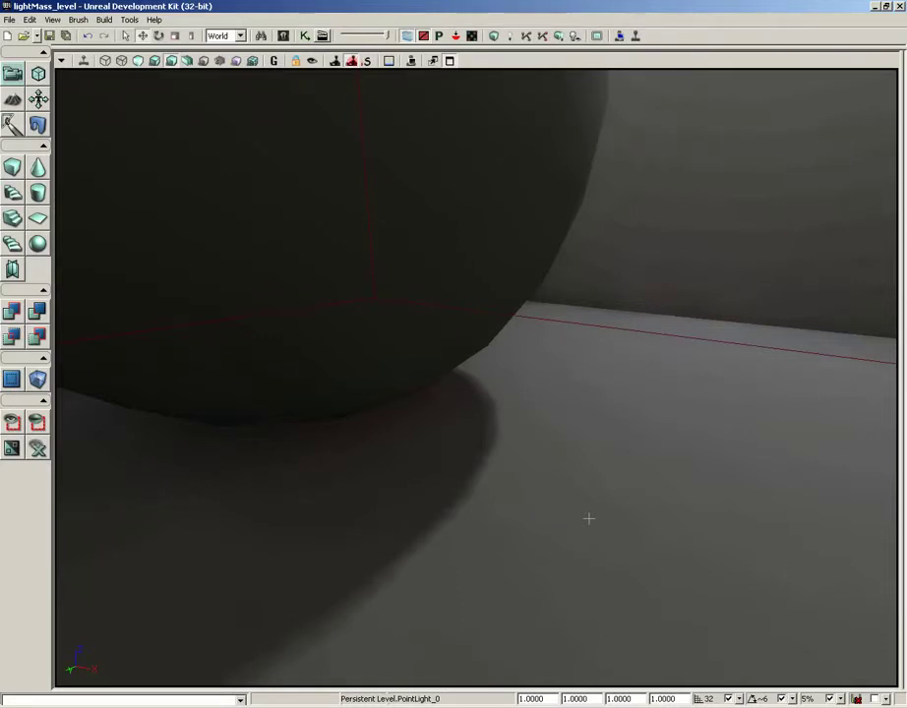
mouse_move(588, 519)
mouse_down()
mouse_move(593, 431)
mouse_move(588, 518)
mouse_up()
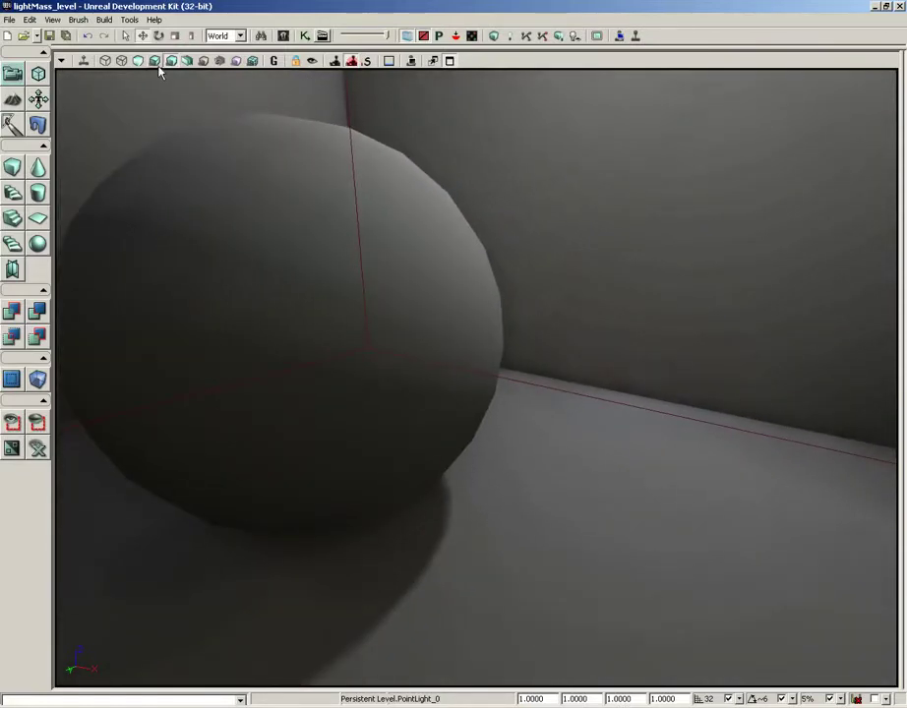
click(154, 62)
mouse_move(606, 307)
mouse_down()
mouse_move(599, 220)
mouse_move(602, 308)
mouse_up()
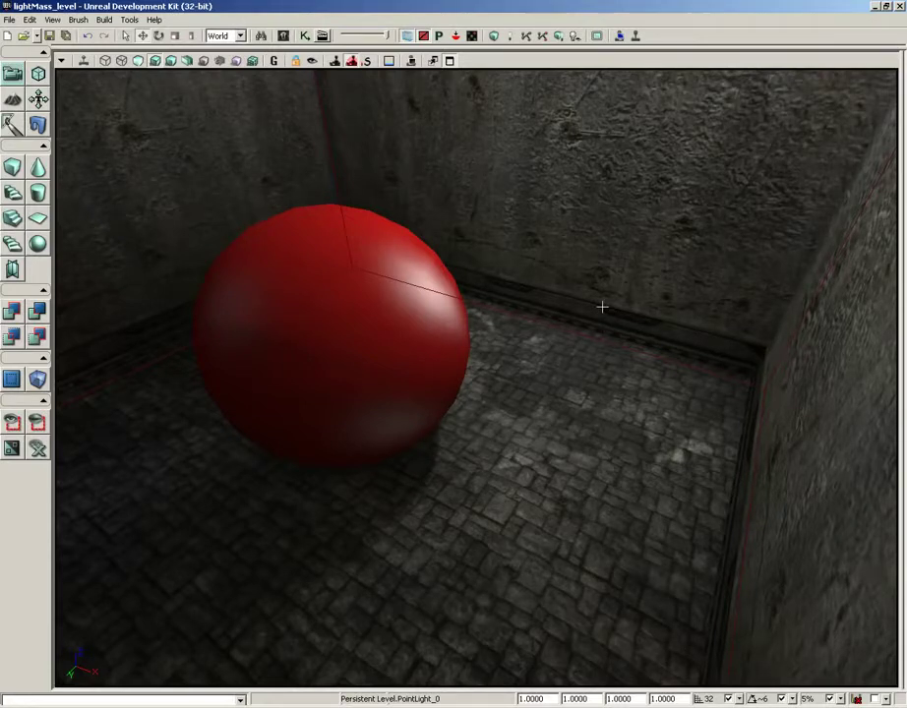
Step: Reopen the recent map SimpleLevel_06_MeshesGrouped.udk
click(35, 36)
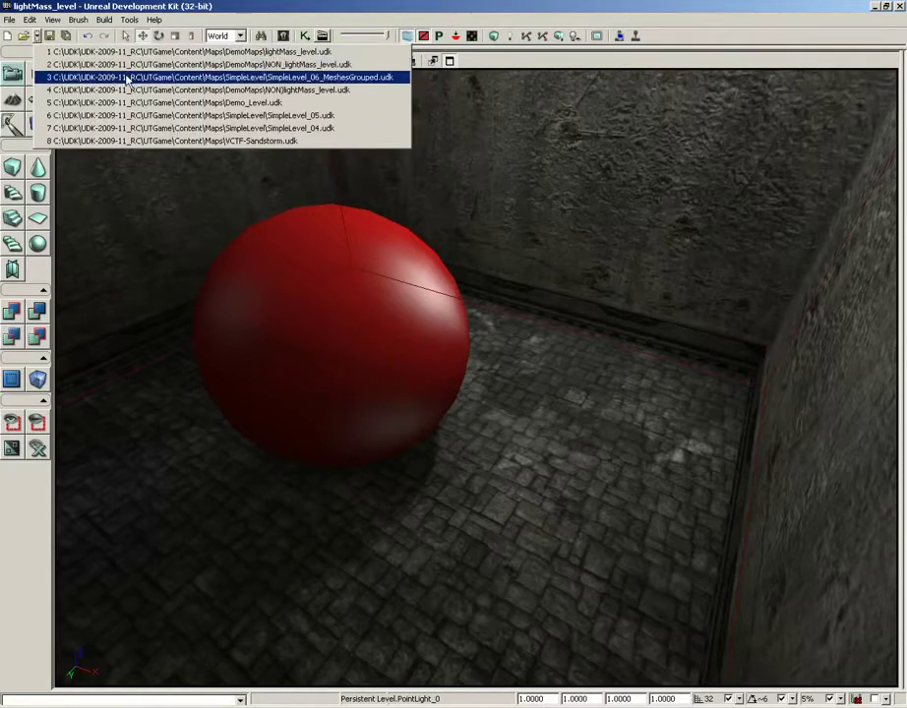
click(126, 78)
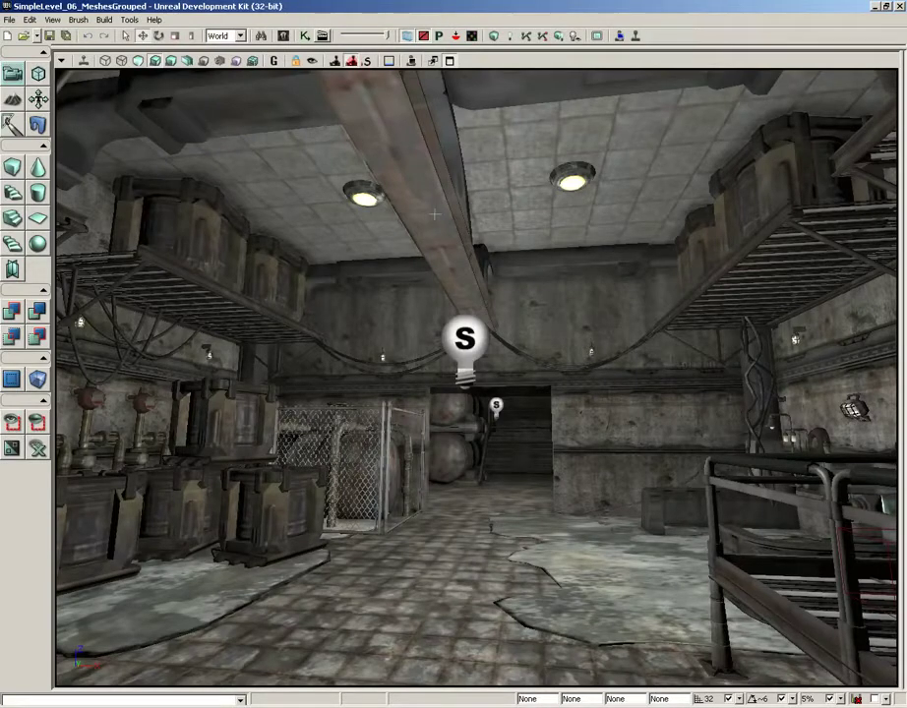
drag(437, 544, 433, 523)
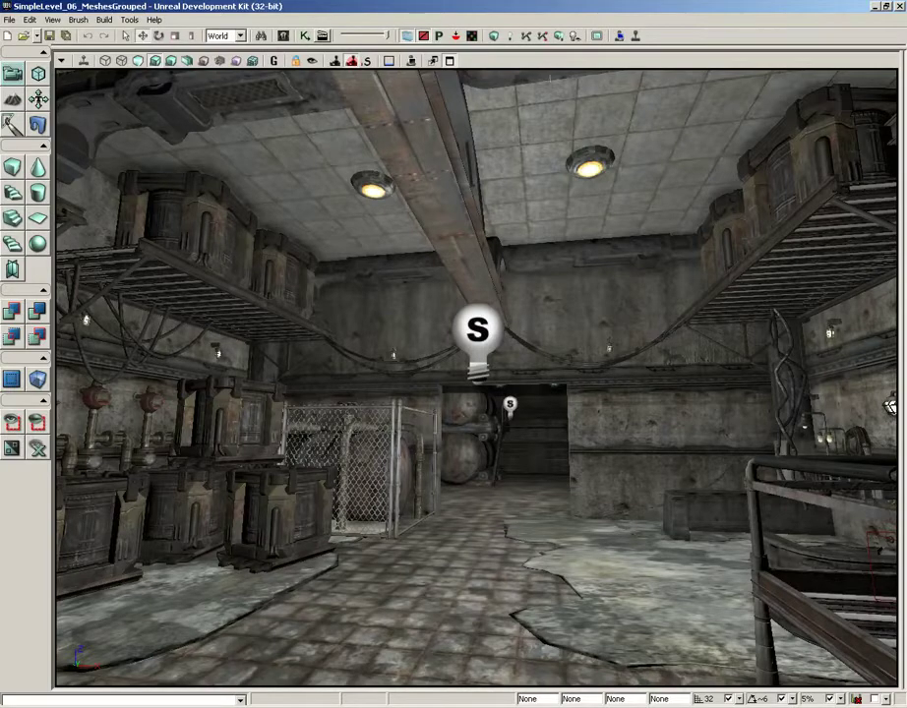
Step: Restore the four-viewport layout and enlarge the top view to show the whole level plan
click(449, 61)
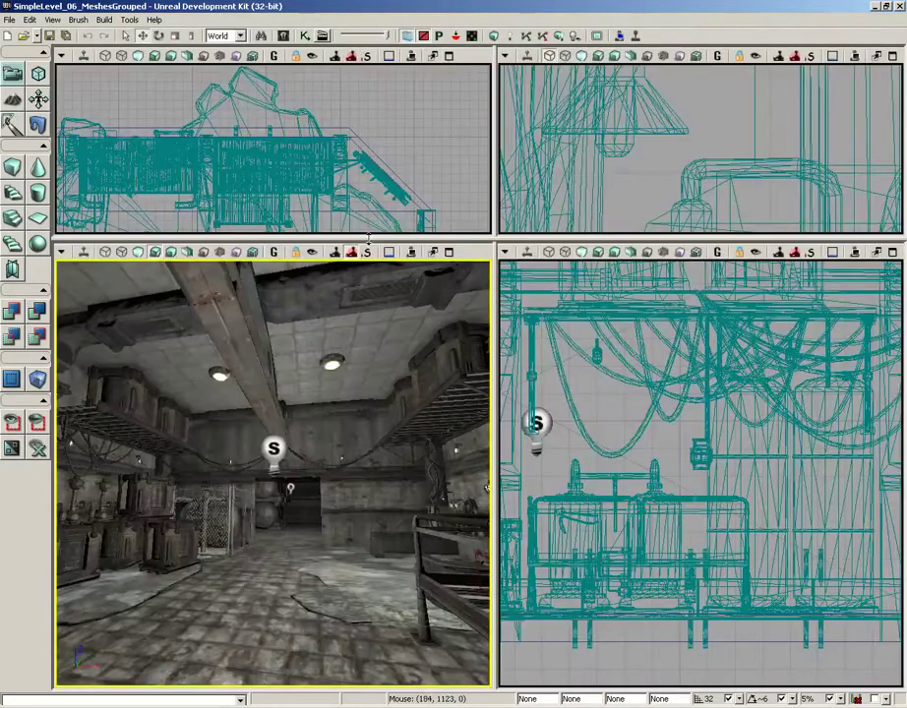
drag(367, 237, 368, 448)
scroll(219, 372, down, 7)
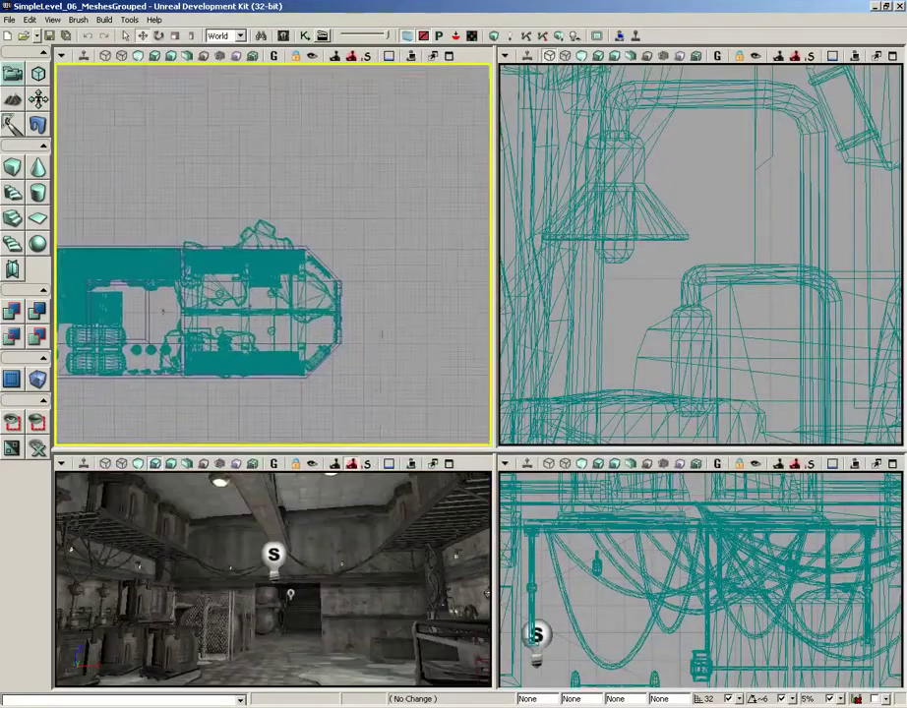
right_drag(381, 340, 476, 314)
scroll(475, 314, up, 1)
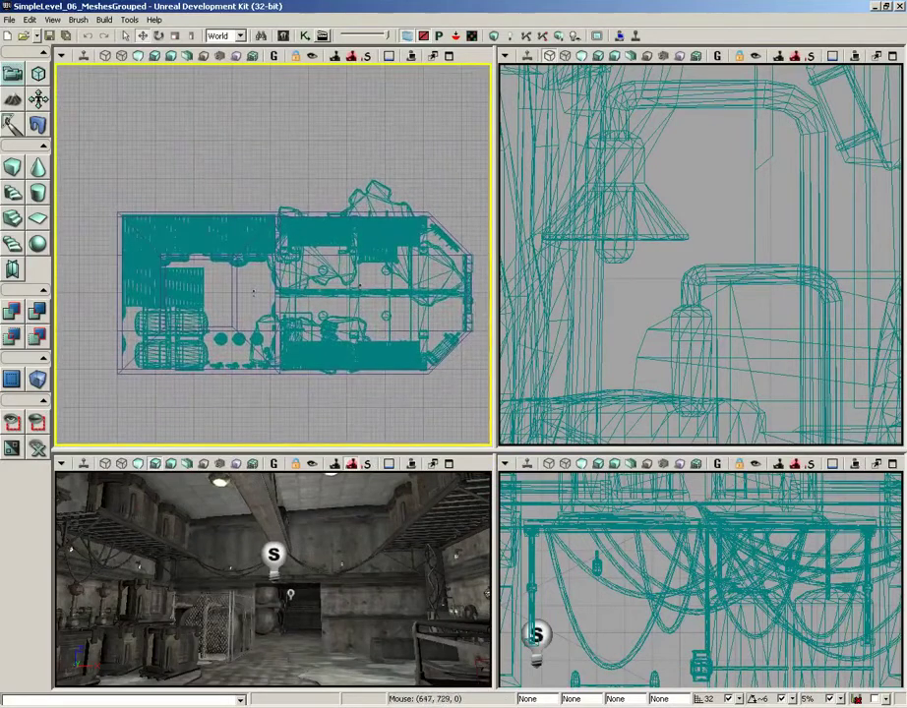
Step: Build a cube brush with X, Y and Z all set to 256
click(383, 315)
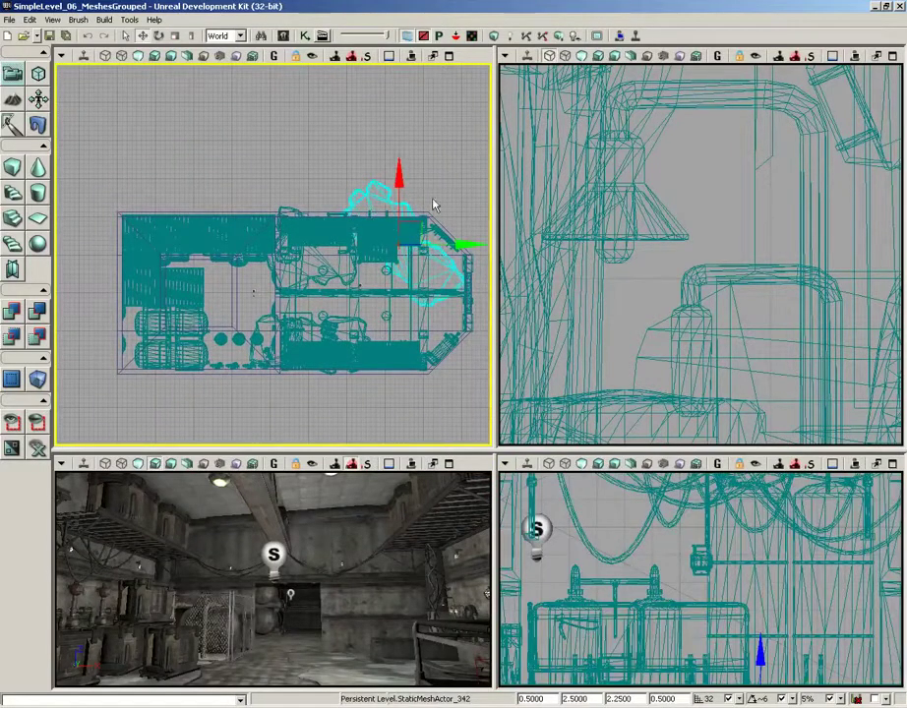
right_click(13, 170)
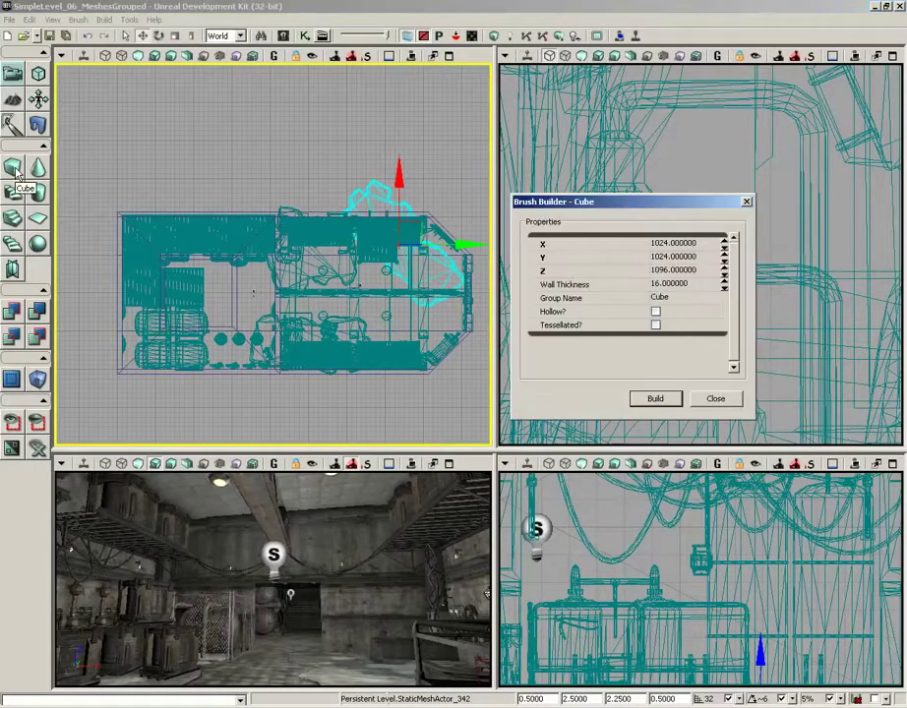
click(664, 243)
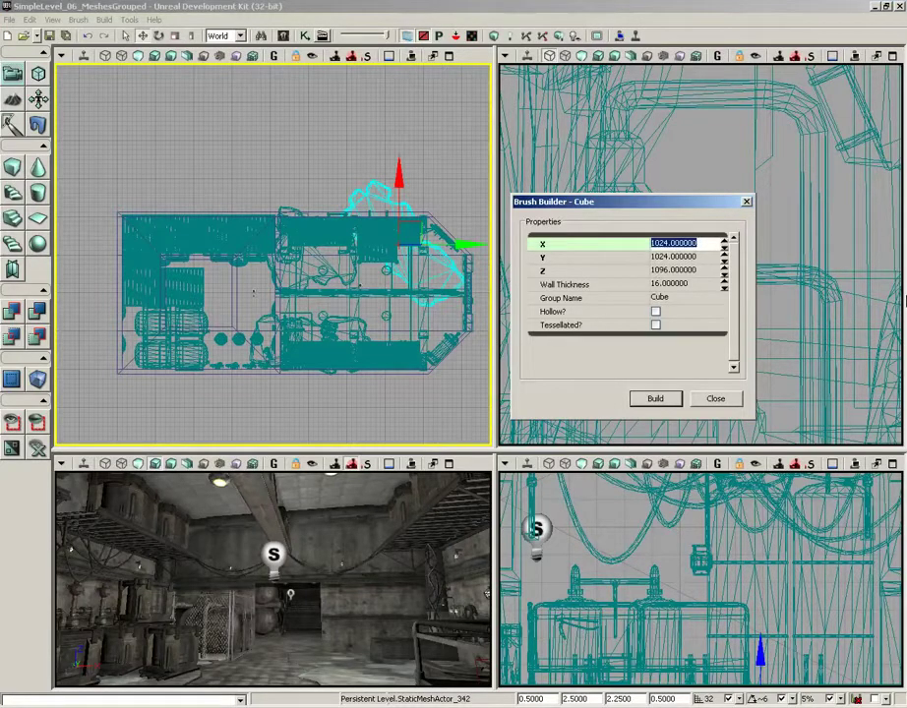
text(256)
key(Tab)
text(256)
key(Tab)
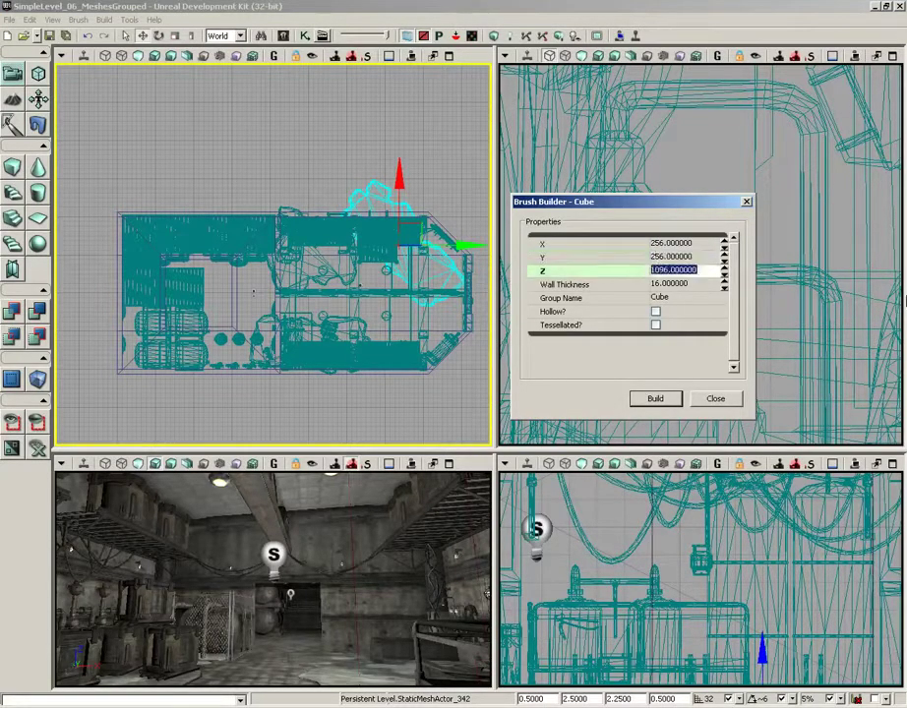
text(256)
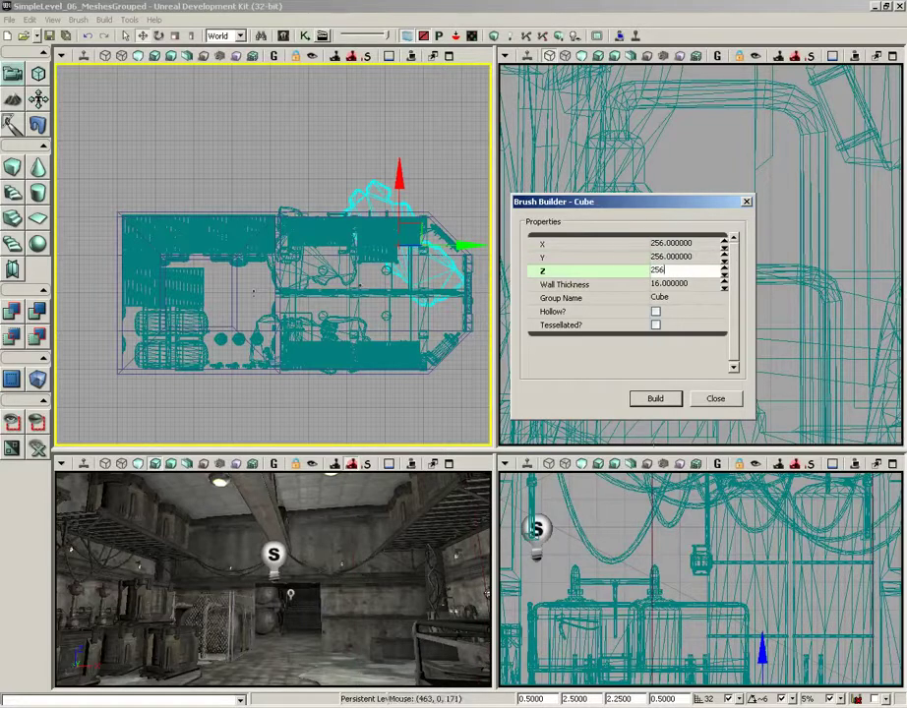
click(655, 399)
click(715, 398)
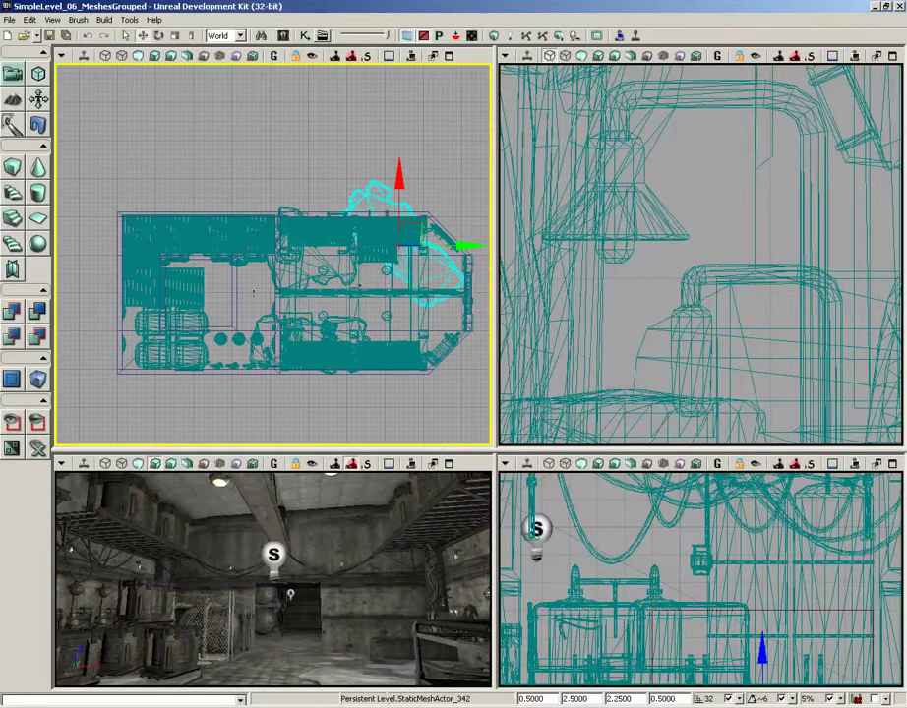
mouse_move(411, 216)
mouse_down()
mouse_move(360, 182)
mouse_move(367, 190)
mouse_up()
key(ctrl+z)
scroll(258, 102, down, 4)
scroll(254, 157, up, 4)
scroll(254, 167, up, 2)
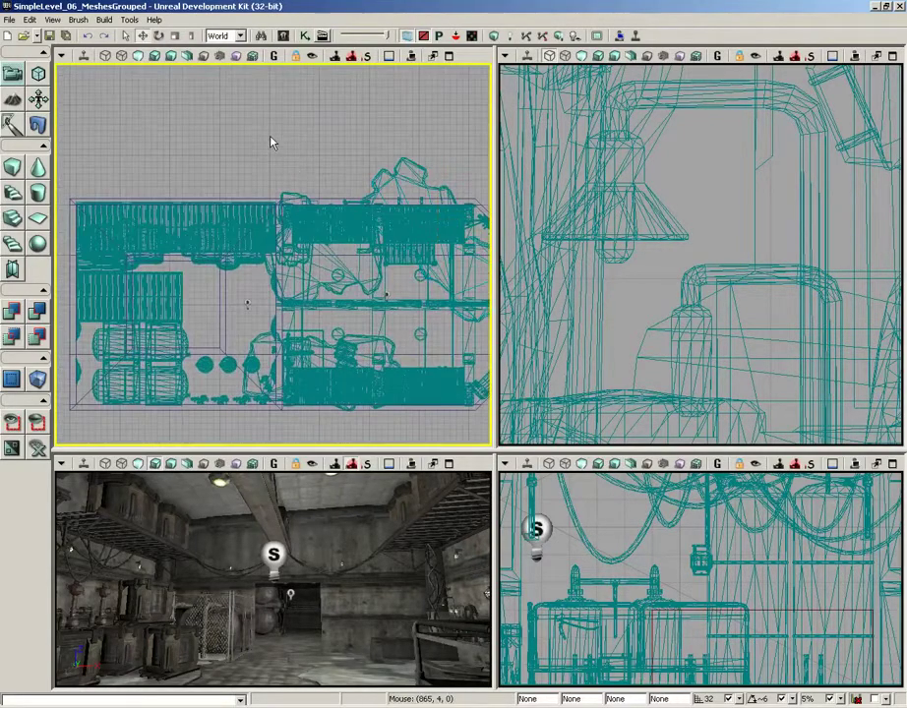
drag(272, 141, 286, 124)
right_drag(347, 509, 352, 539)
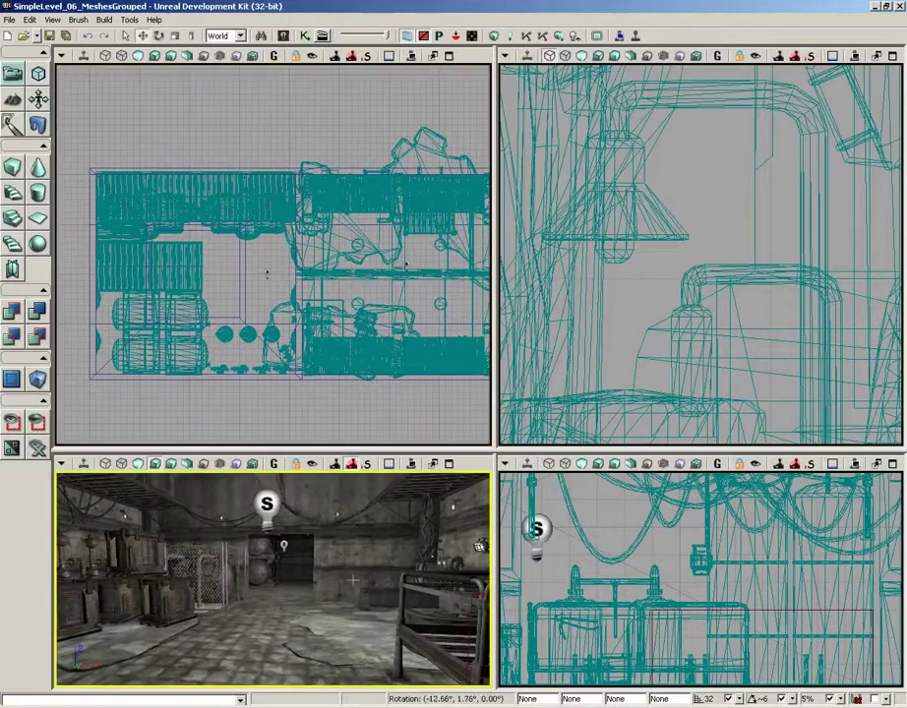
click(29, 20)
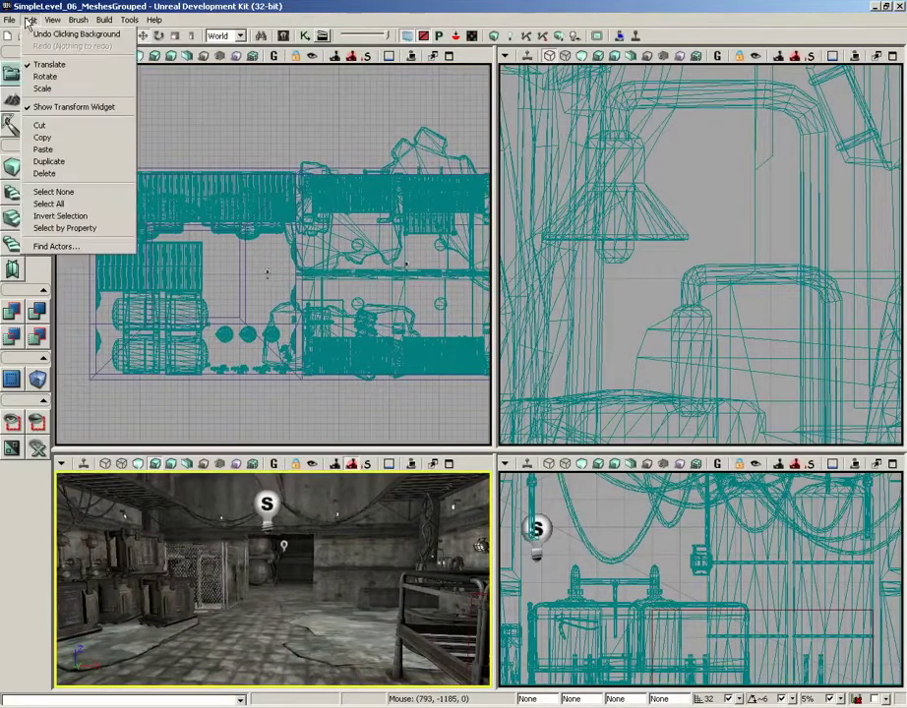
mouse_move(49, 21)
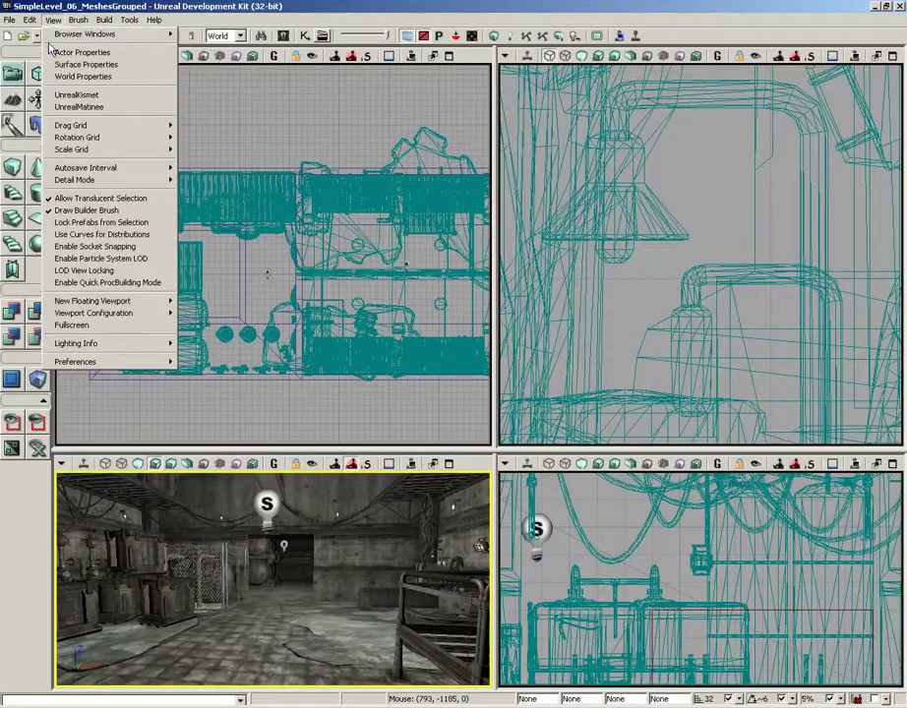
click(62, 464)
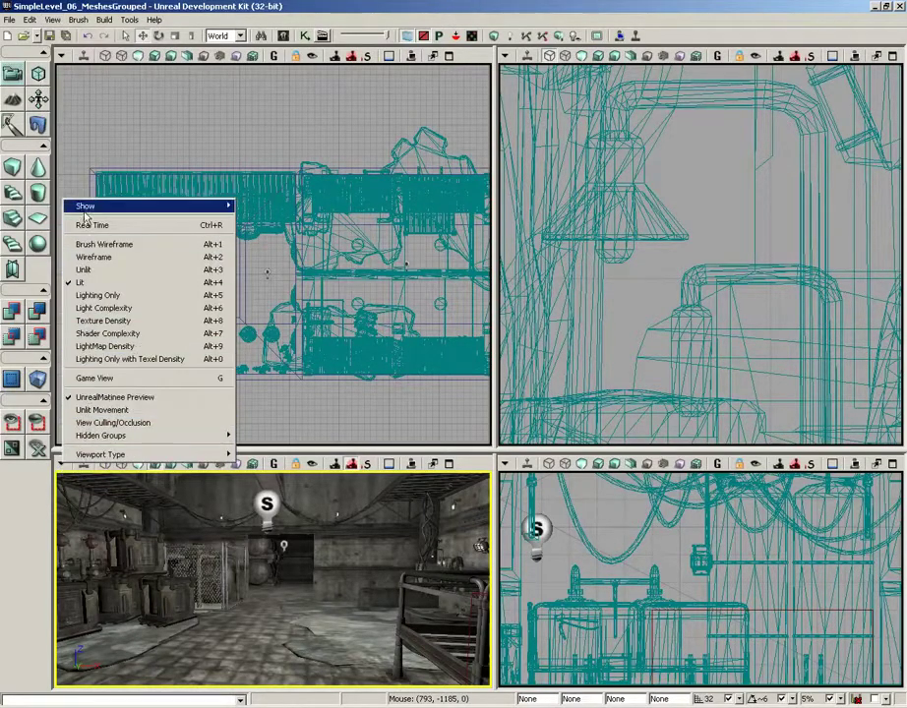
mouse_move(67, 206)
click(430, 494)
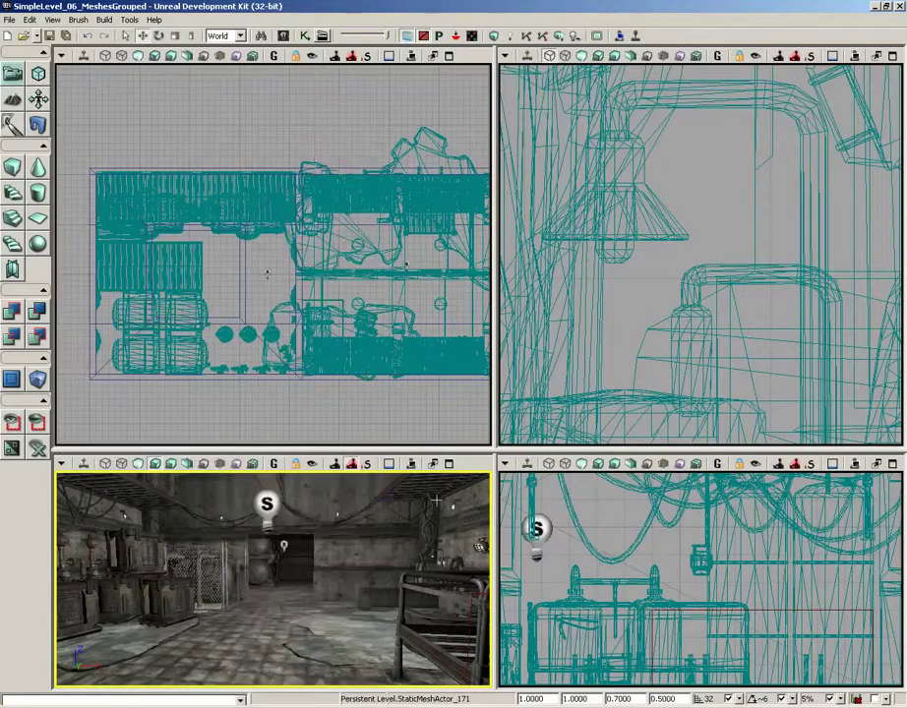
Step: Locate and select the builder brush near the bed frame in the perspective view, and move it to the level plan's upper-left corner
right_drag(354, 519, 337, 680)
key(alt+4)
right_drag(352, 519, 383, 541)
click(348, 553)
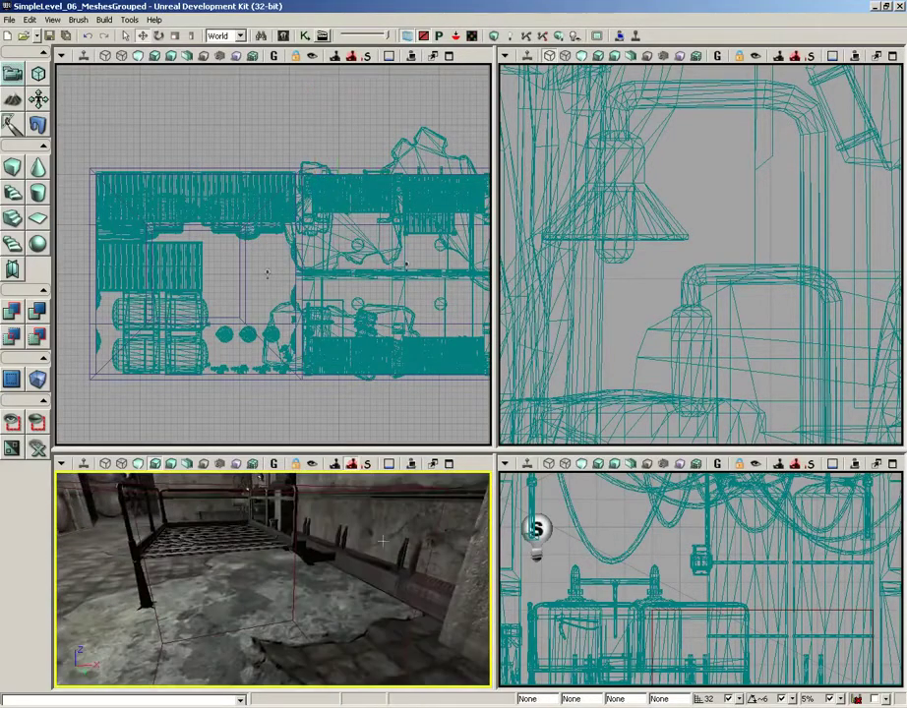
click(430, 556)
scroll(417, 205, down, 4)
scroll(417, 205, up, 2)
mouse_move(418, 204)
mouse_down()
mouse_move(384, 178)
mouse_move(233, 178)
mouse_move(162, 191)
mouse_up()
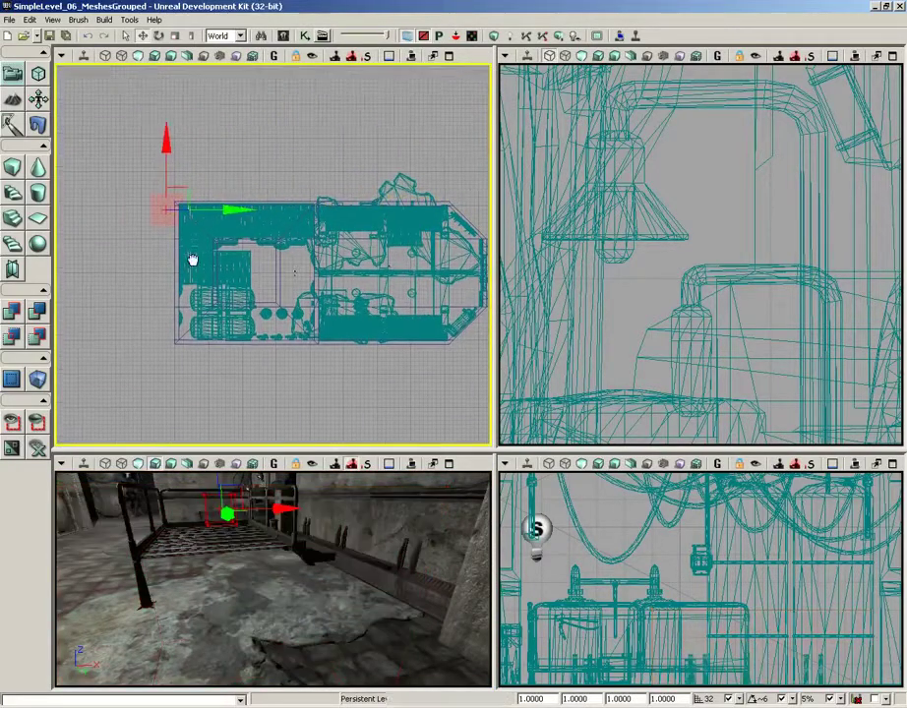
drag(193, 260, 248, 259)
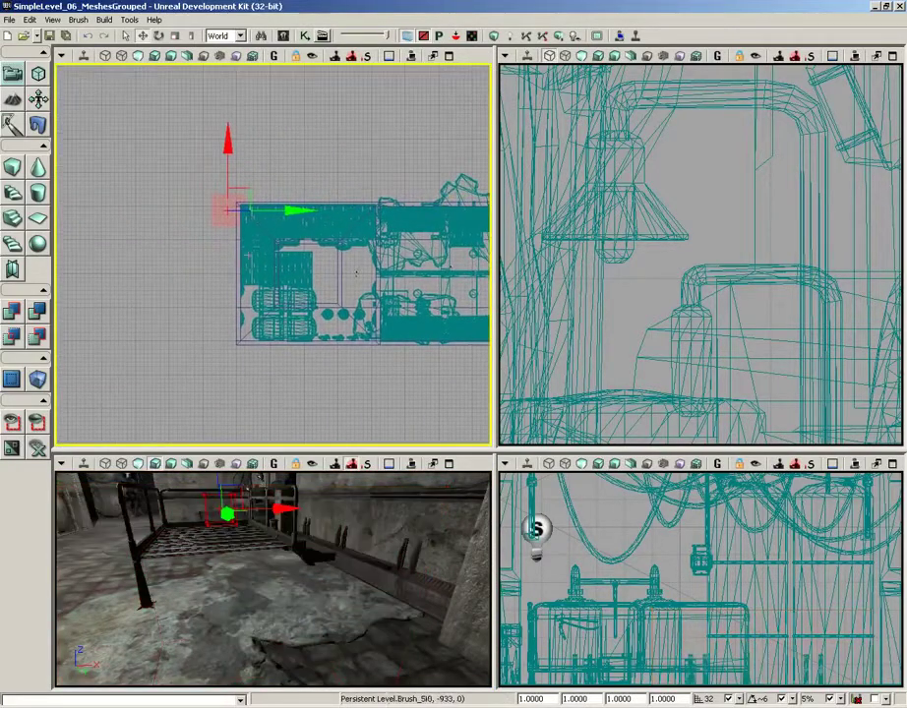
Step: Maximize the top view, turn off the brush's shaded fill, and toggle Game View on and off to refresh the outlines
click(449, 56)
scroll(354, 162, up, 3)
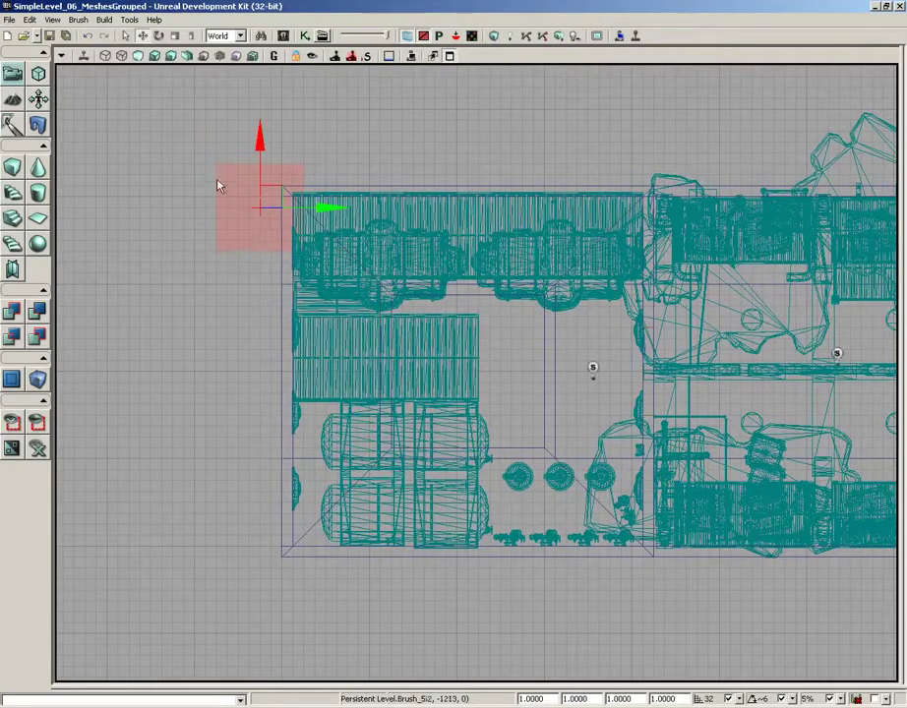
click(423, 37)
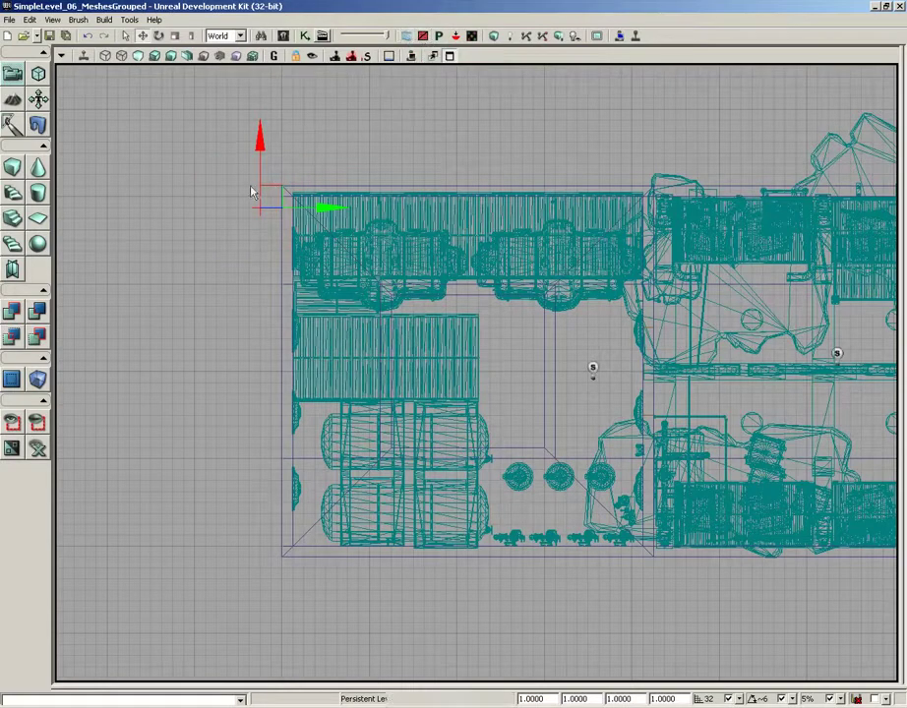
click(273, 56)
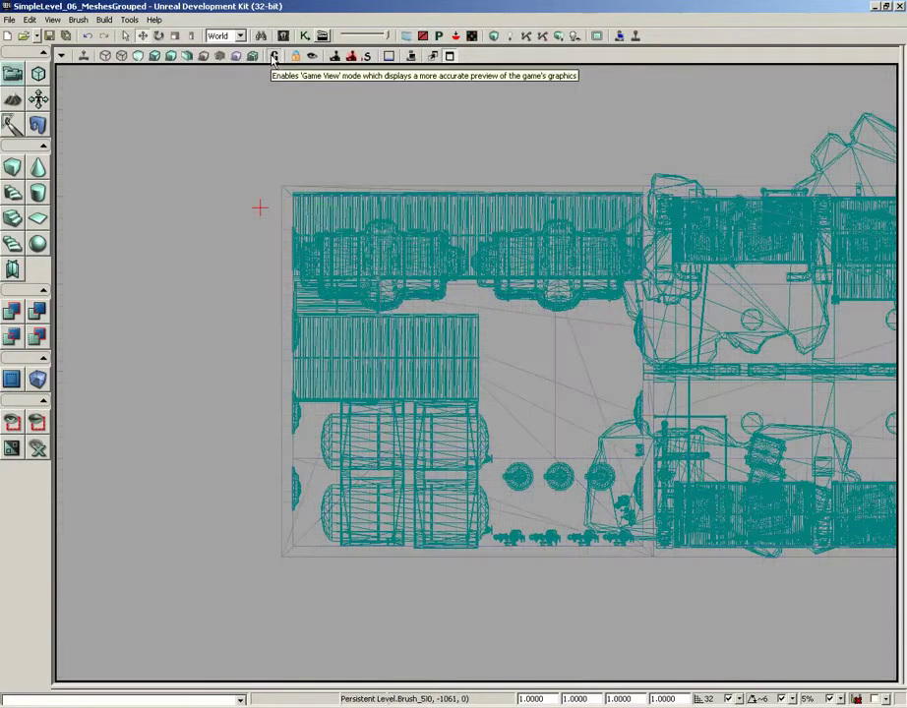
click(274, 56)
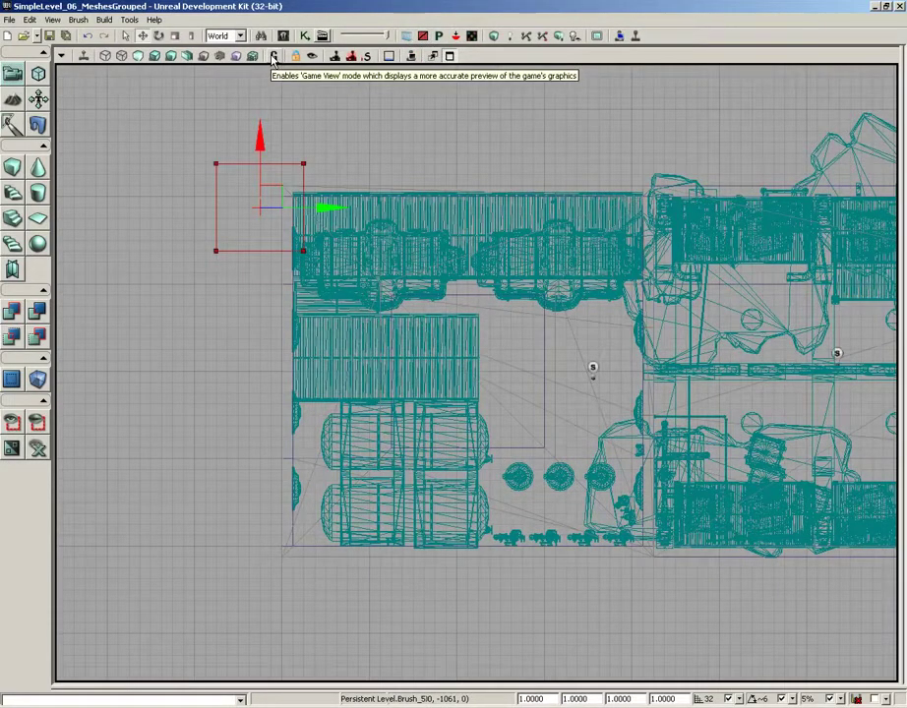
click(273, 56)
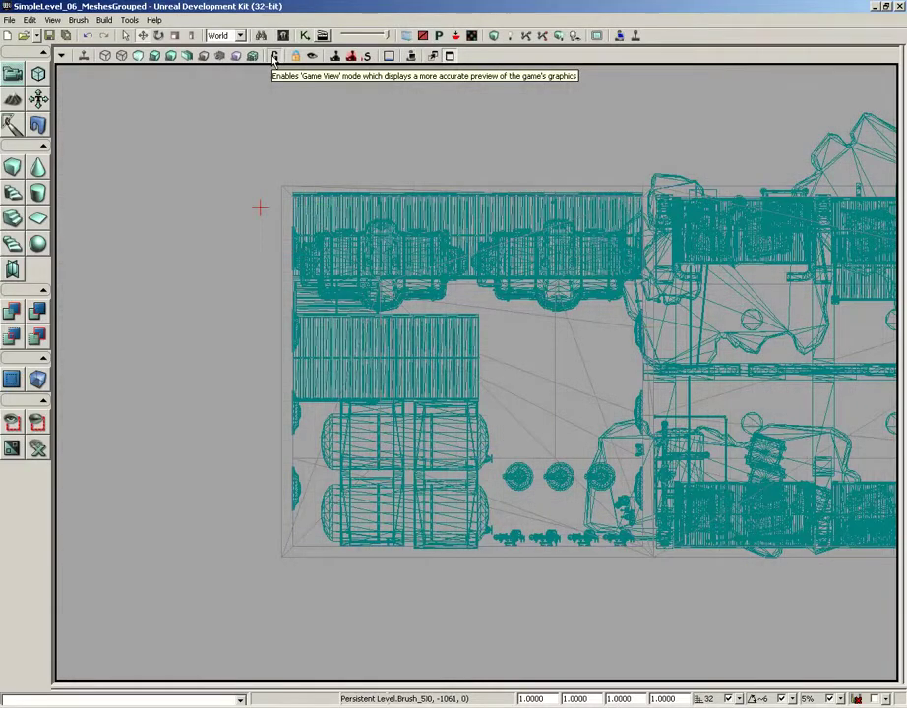
click(273, 56)
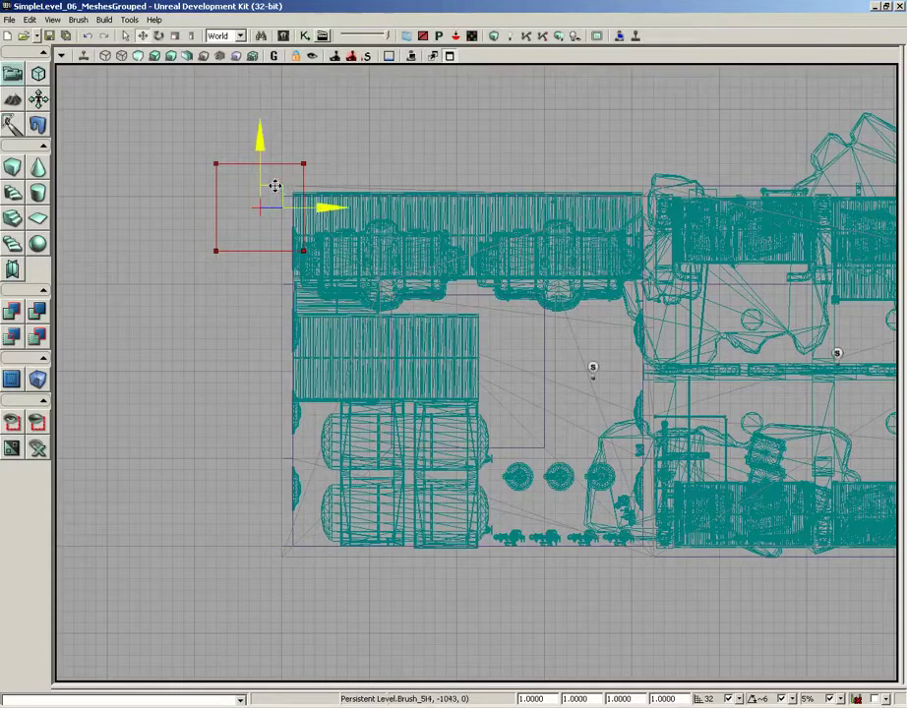
Step: Show the top view in Brush Wireframe and align the cube brush's upper-left corner with the level's outer corner
mouse_move(276, 185)
mouse_down()
mouse_move(315, 214)
mouse_move(326, 200)
mouse_up()
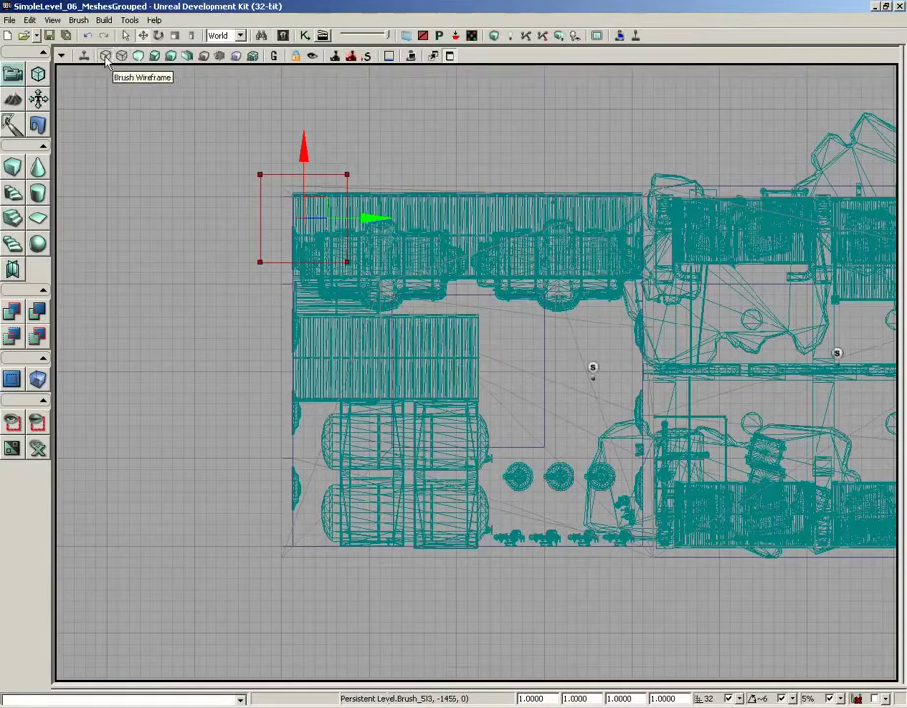
scroll(258, 165, up, 2)
scroll(258, 165, up, 3)
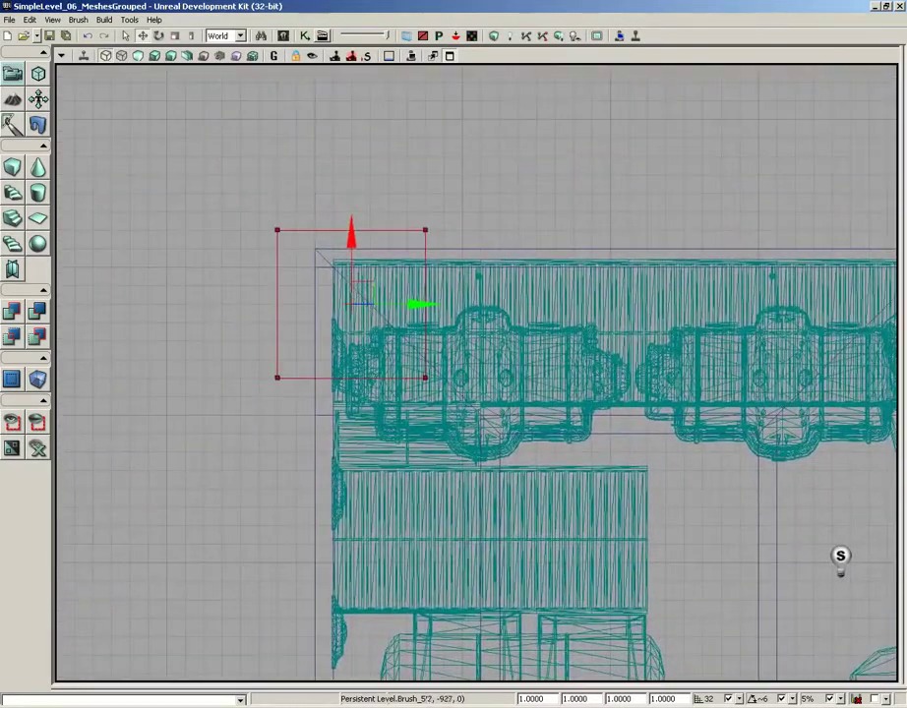
drag(397, 295, 406, 296)
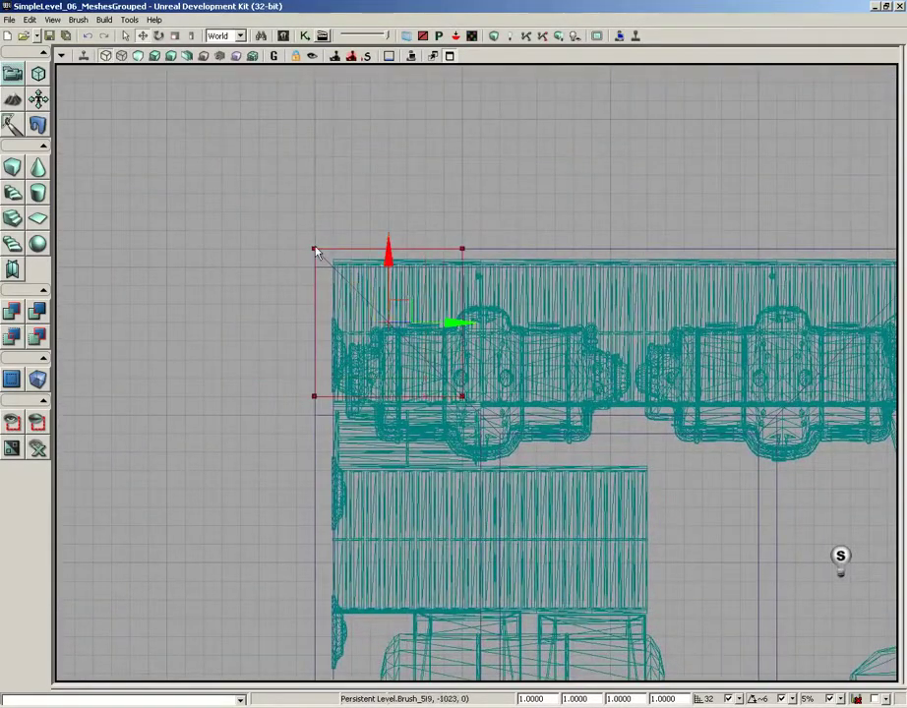
scroll(399, 226, down, 2)
mouse_move(384, 166)
mouse_down()
mouse_move(314, 91)
mouse_move(237, 77)
mouse_up()
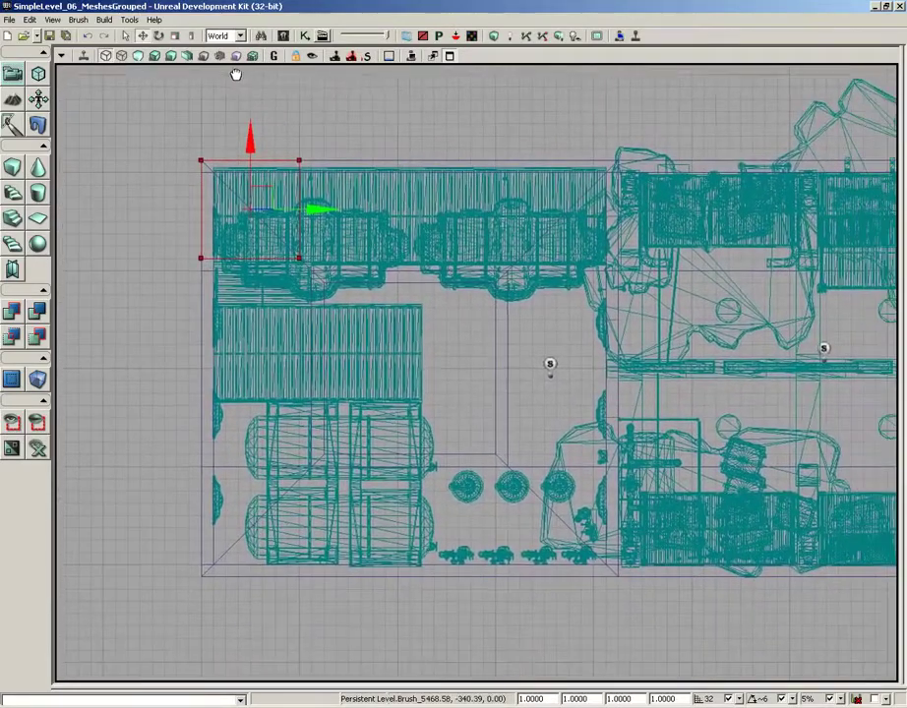
Step: Enter geometry editing and stretch the brush's lower vertices down to the level's lower outer wall
click(39, 73)
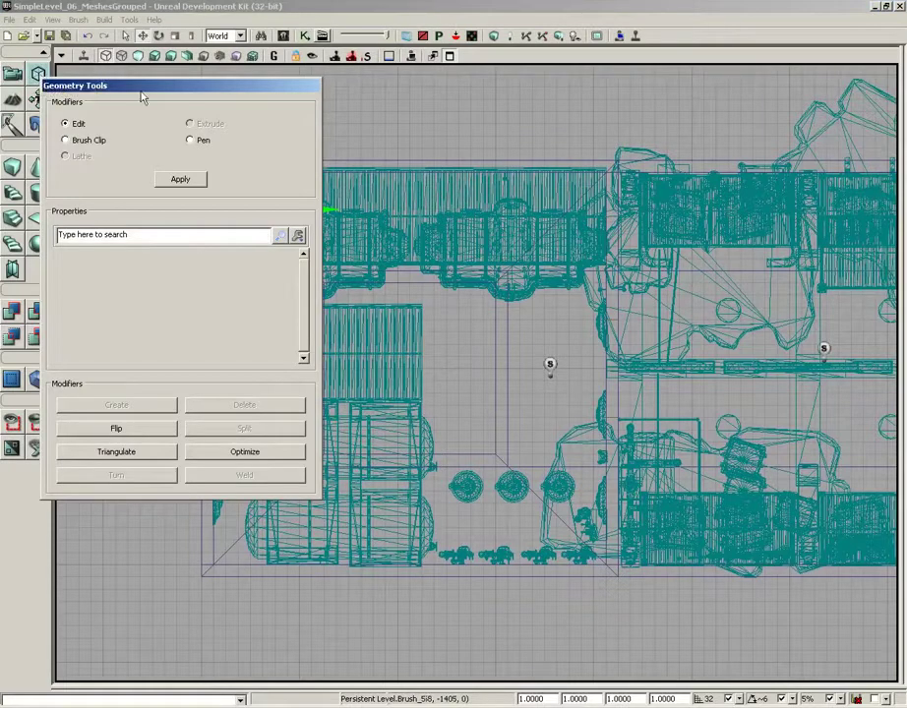
drag(143, 98, 680, 131)
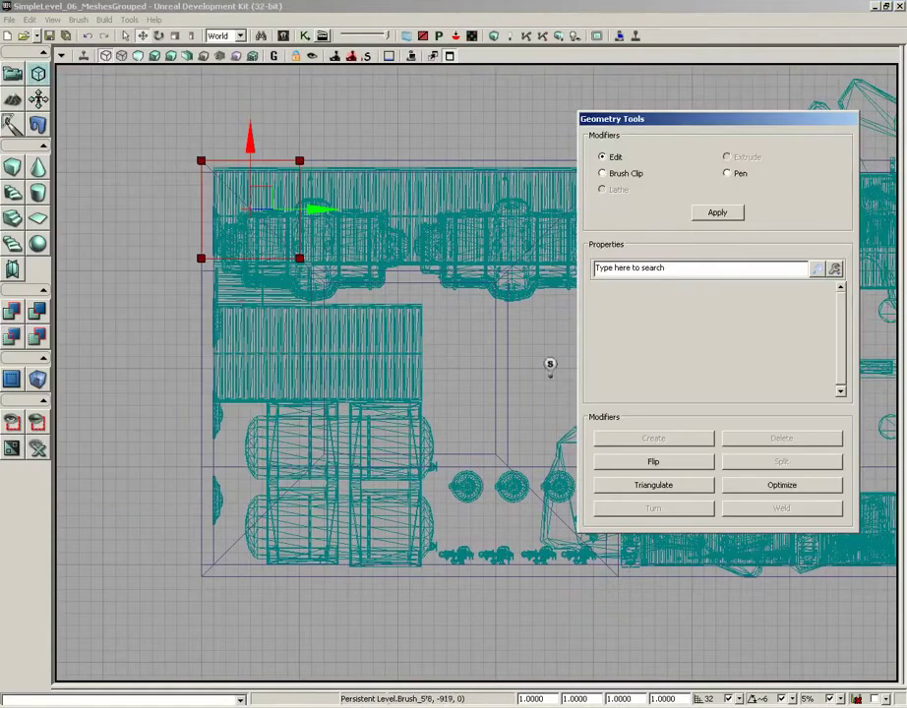
mouse_move(154, 301)
ctrl+alt+mouse_down()
mouse_move(209, 297)
mouse_move(315, 241)
ctrl+alt+mouse_up()
drag(300, 187, 312, 526)
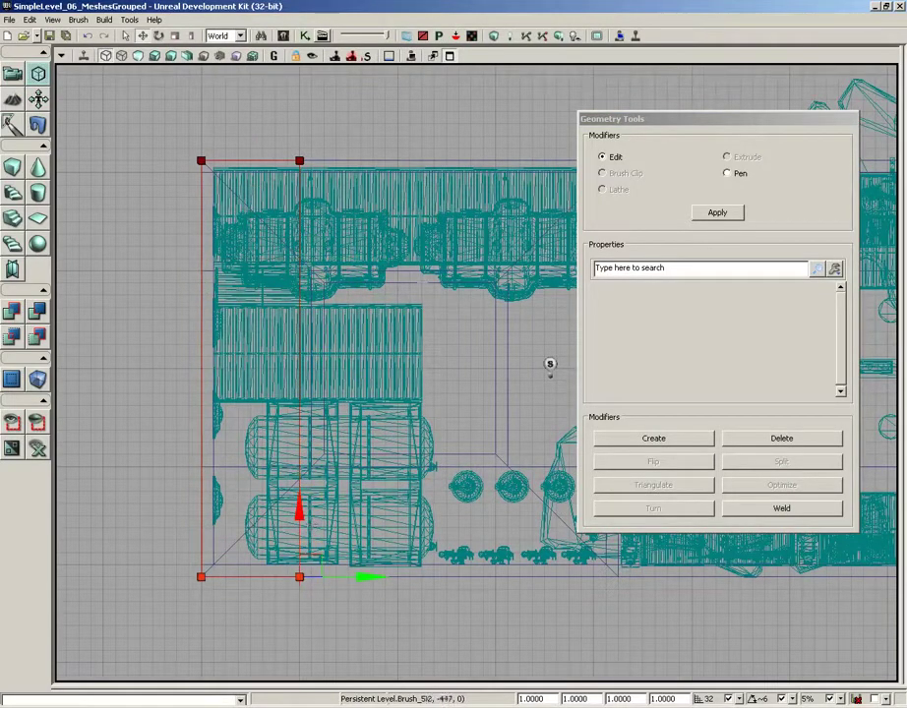
Step: Stretch the brush's right-hand vertices to the far right end of the level so it covers the whole plan
mouse_move(354, 125)
ctrl+alt+mouse_down()
mouse_move(290, 412)
mouse_move(265, 604)
ctrl+alt+mouse_up()
scroll(448, 251, down, 3)
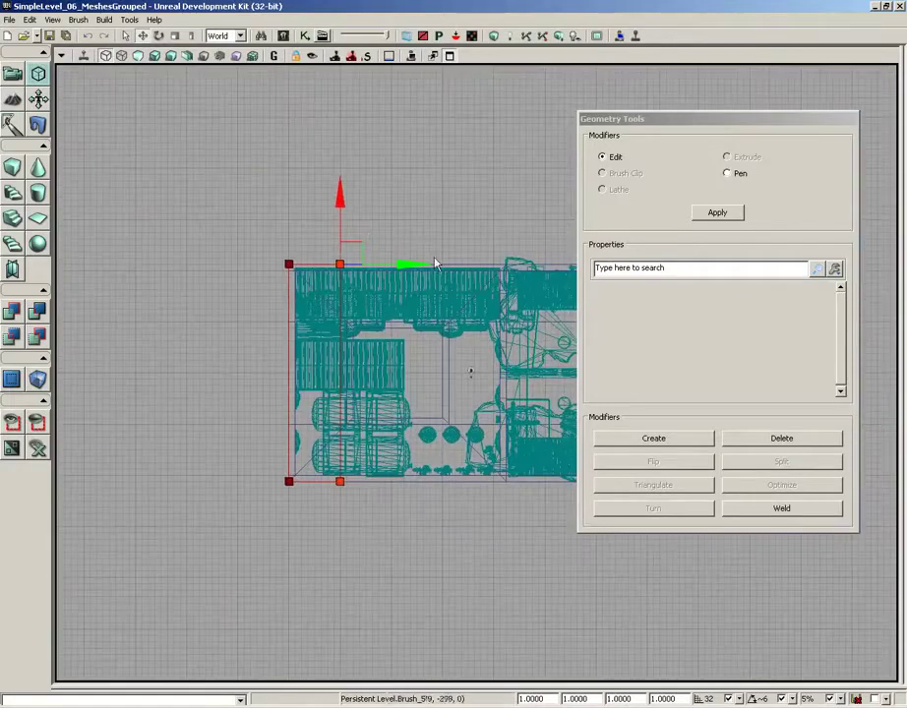
drag(430, 267, 162, 221)
drag(305, 246, 482, 271)
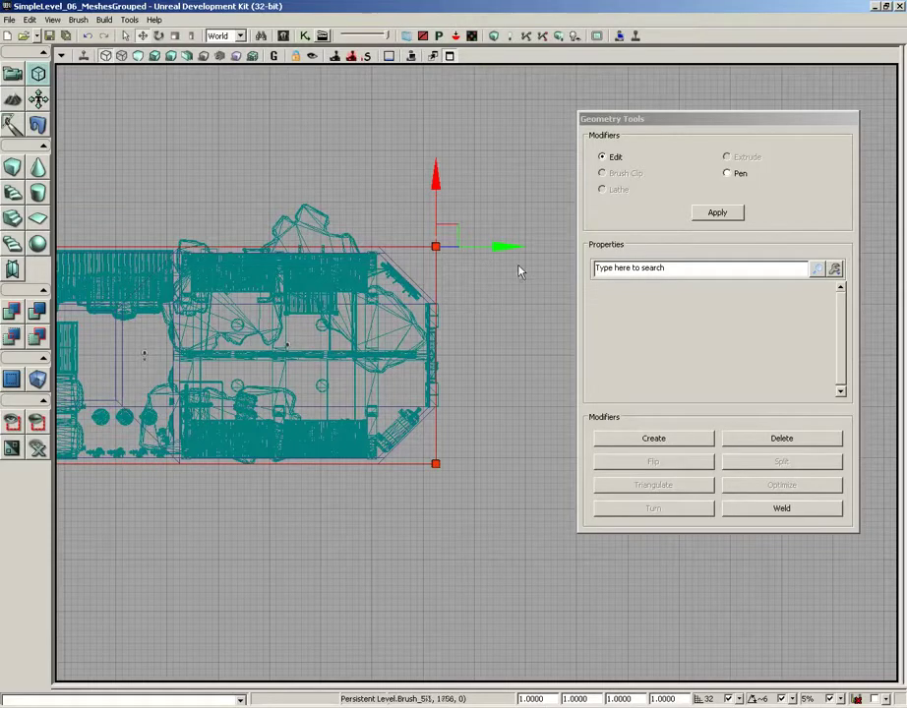
Step: Maximize the front view with the whole level framed and move the Geometry Tools window clear of it
click(323, 36)
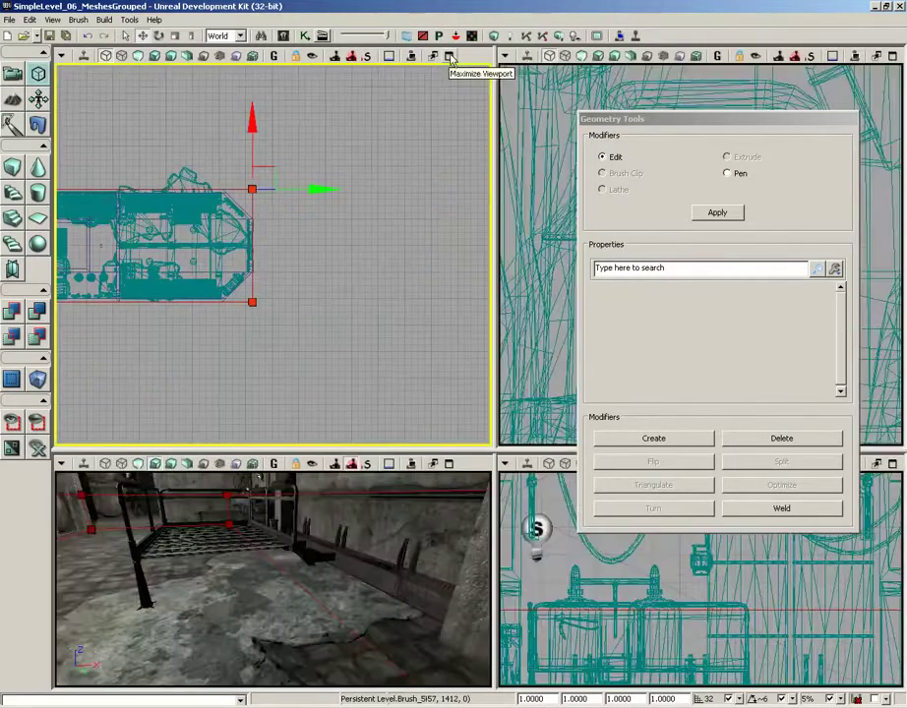
drag(332, 94, 233, 104)
right_drag(657, 275, 750, 279)
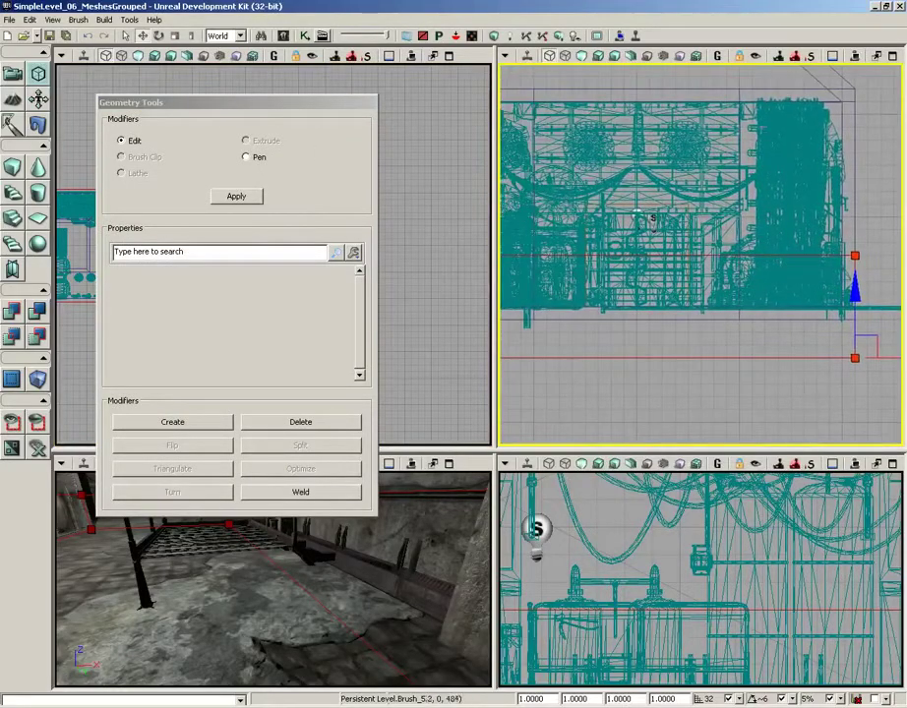
click(892, 56)
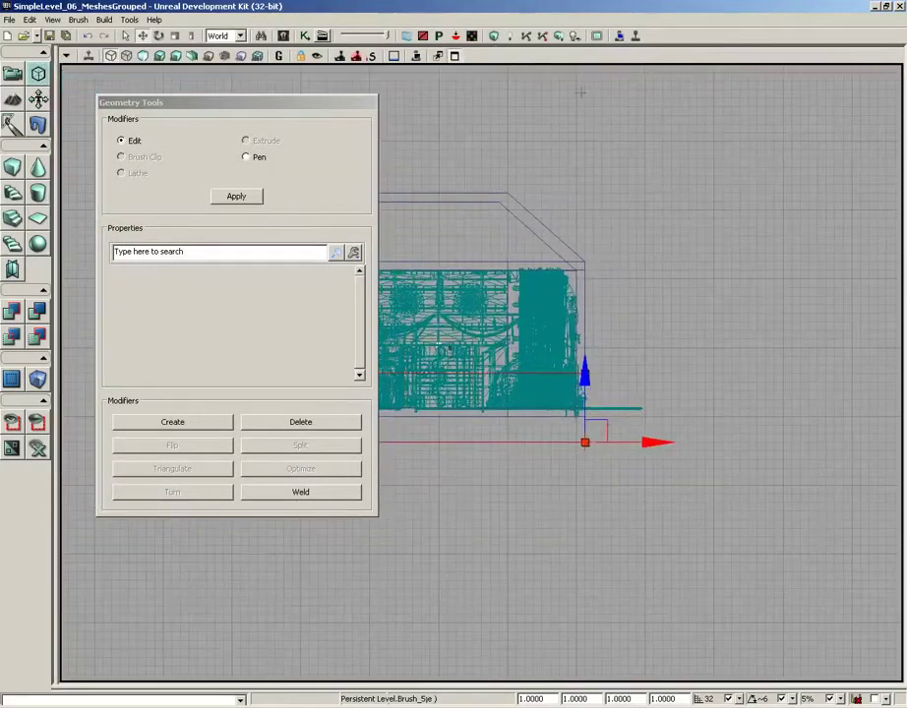
mouse_move(267, 105)
mouse_down()
mouse_move(492, 154)
mouse_move(778, 152)
mouse_up()
drag(438, 226, 369, 226)
scroll(359, 244, up, 2)
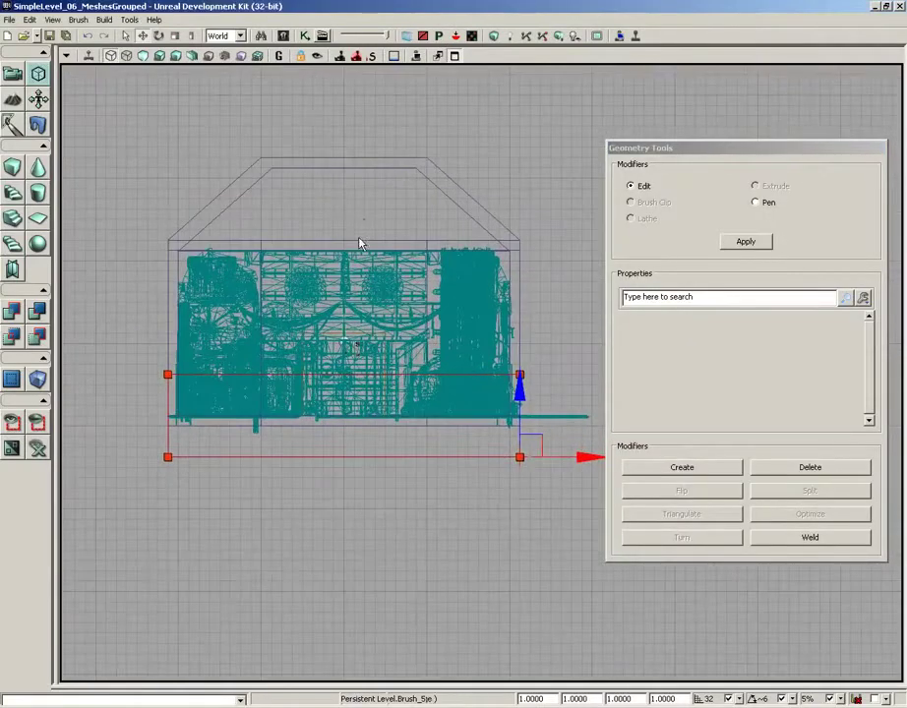
Step: Toggle Game View on and off to refresh the outlines, and raise the brush until its base meets the level's floor
click(331, 500)
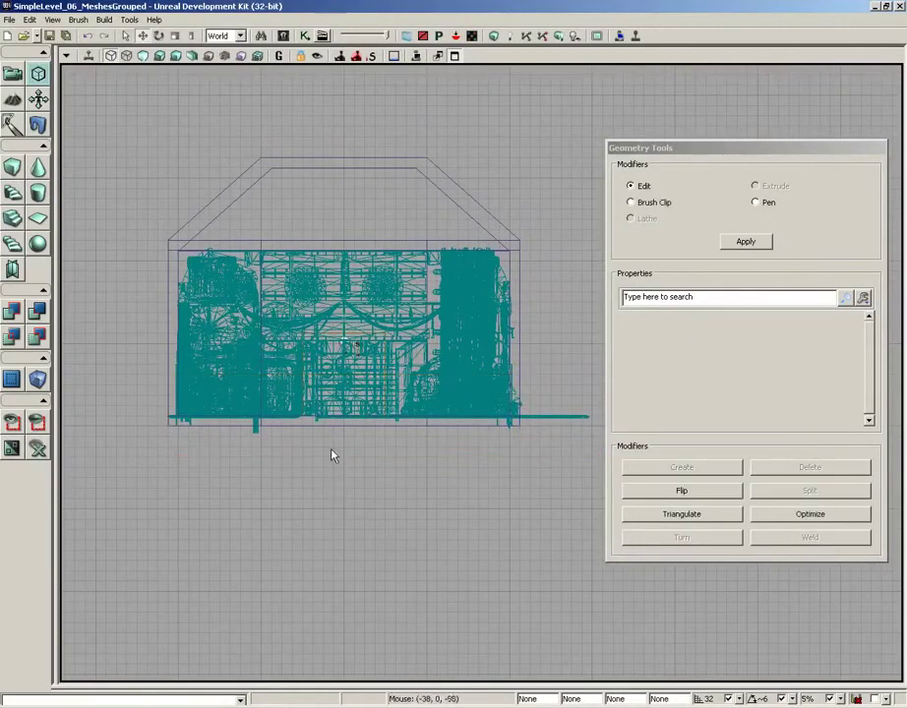
click(278, 56)
click(278, 56)
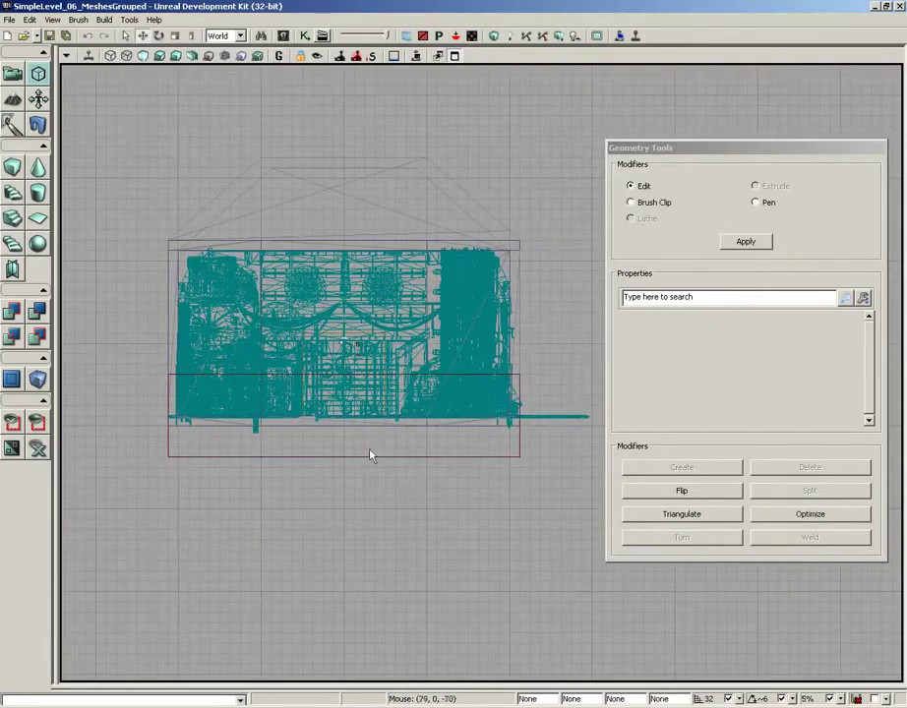
click(358, 457)
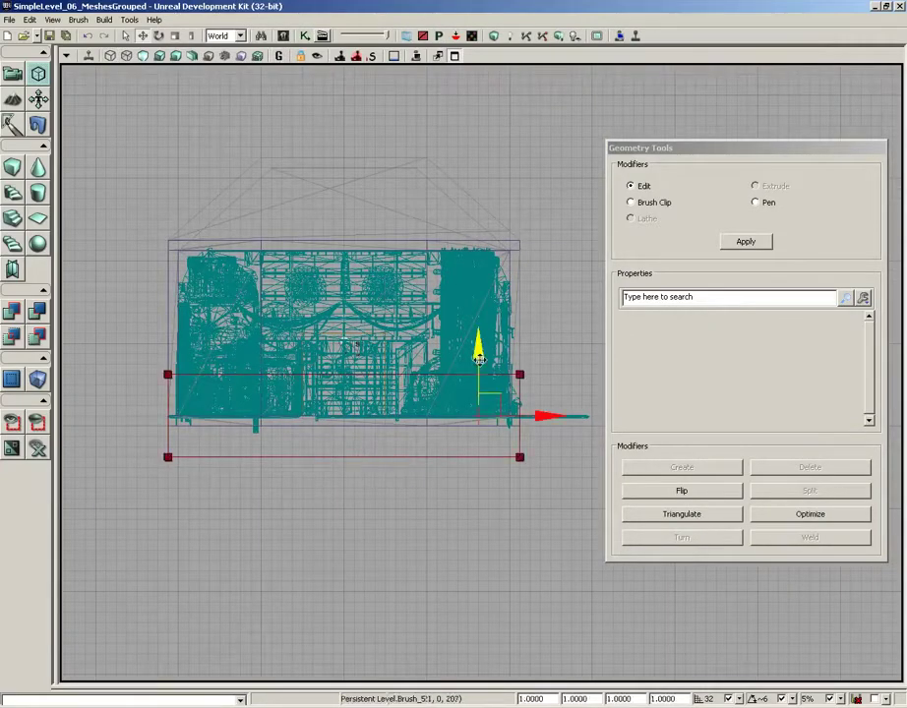
drag(482, 349, 481, 318)
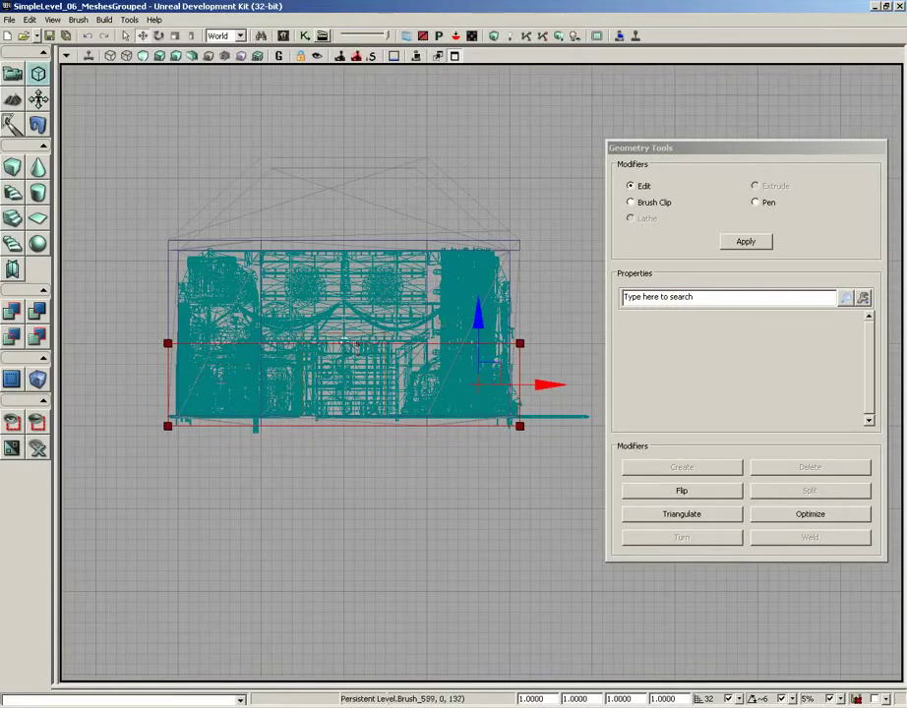
Step: Stretch the brush's upper vertices up to the peak of the level's roof and show the front view in Brush Wireframe
mouse_move(117, 317)
ctrl+alt+mouse_down()
mouse_move(369, 360)
mouse_move(563, 369)
ctrl+alt+mouse_up()
drag(521, 269, 530, 76)
click(110, 56)
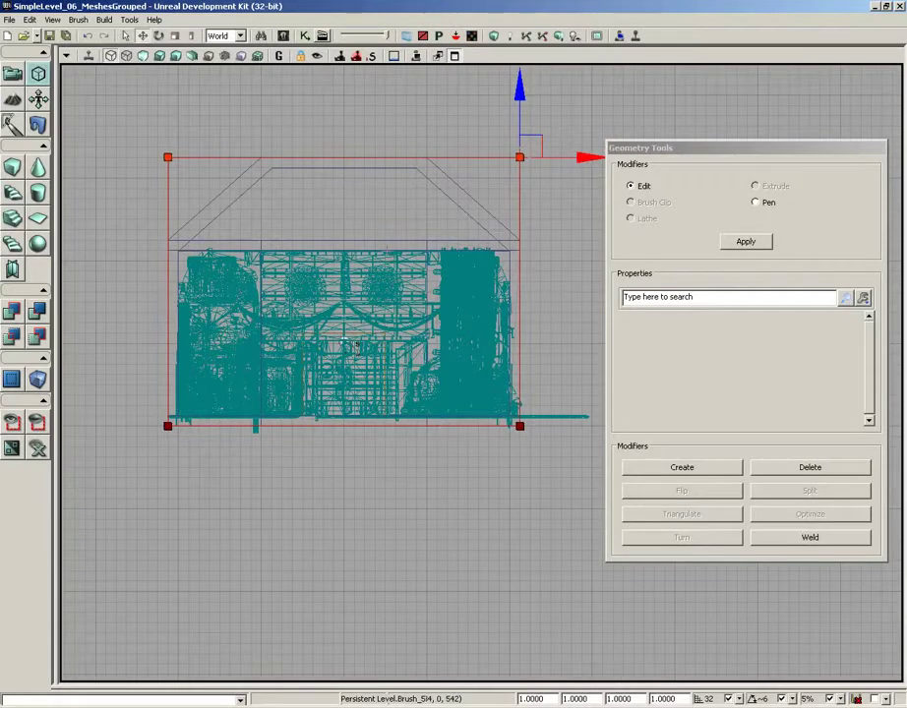
Step: Leave geometry editing, add a LightmassImportanceVolume from the brush, and move the builder brush clear of the level
click(8, 66)
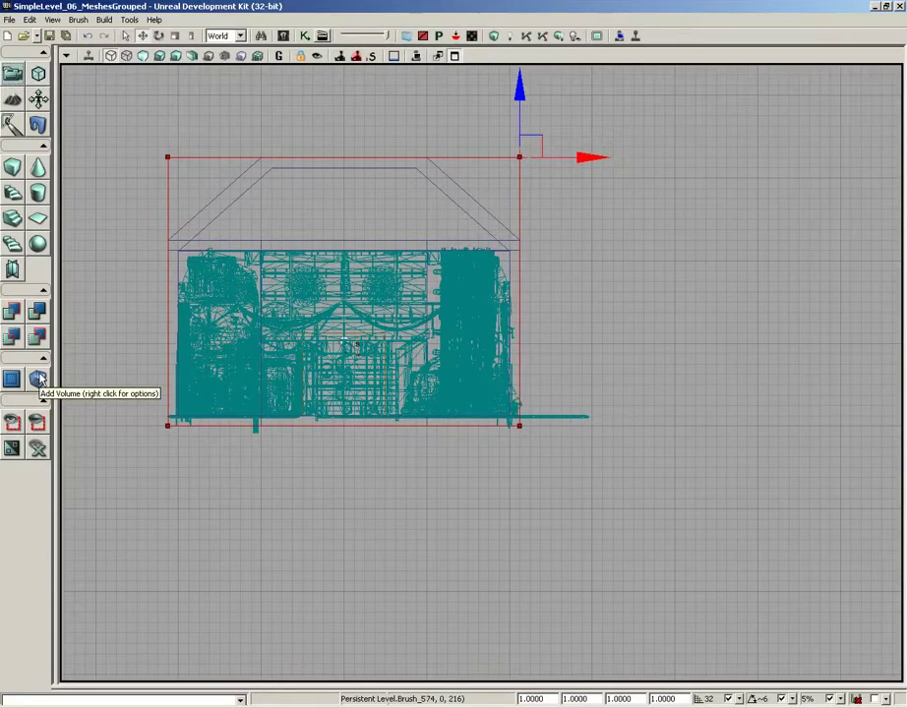
right_click(40, 380)
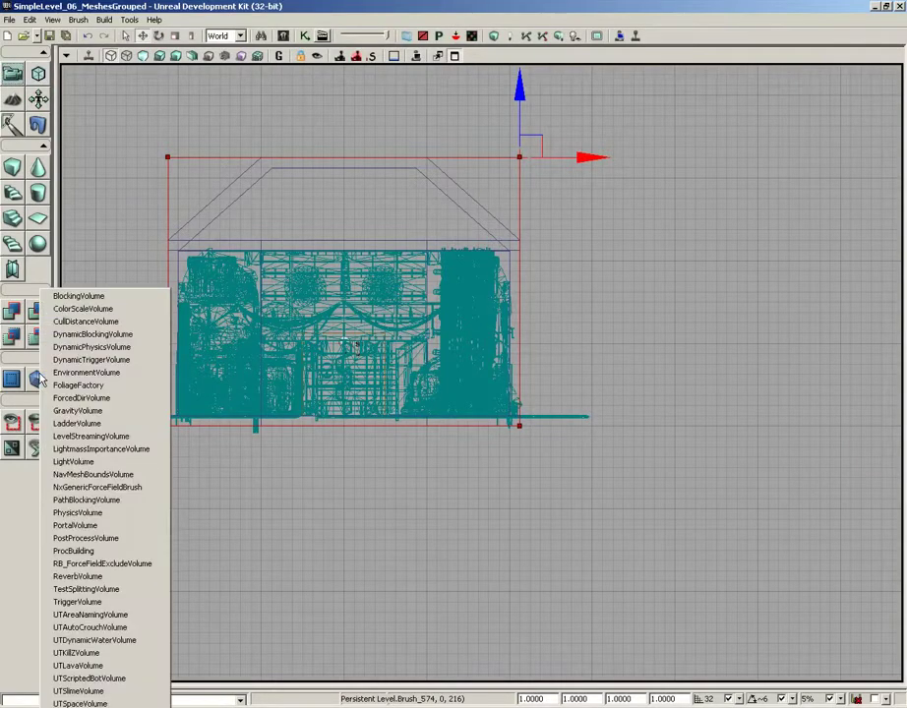
click(108, 449)
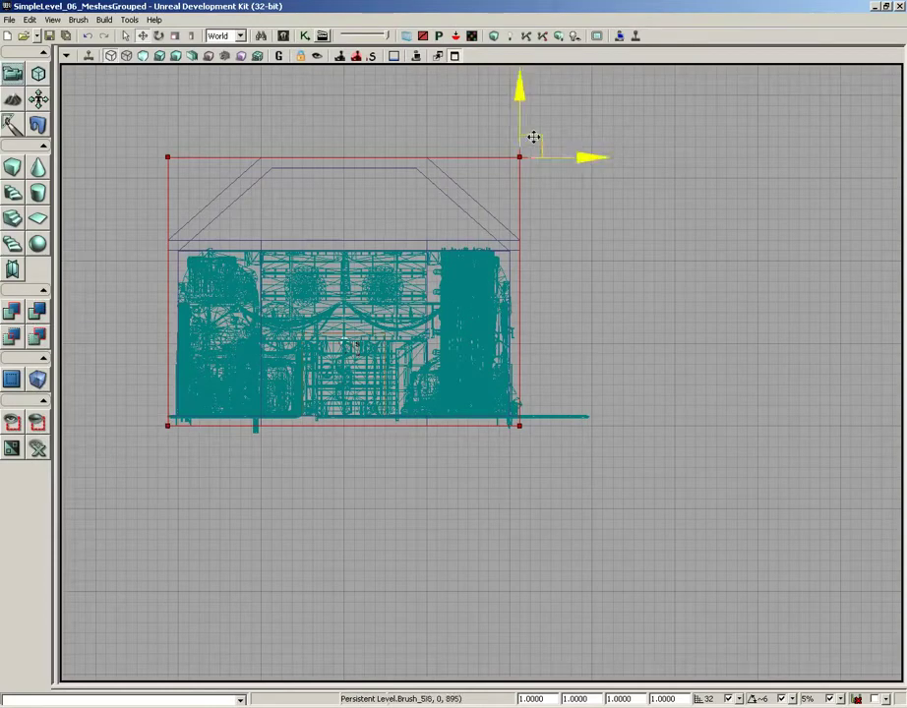
mouse_move(532, 137)
mouse_down()
mouse_move(749, 318)
mouse_move(873, 523)
mouse_move(873, 544)
mouse_up()
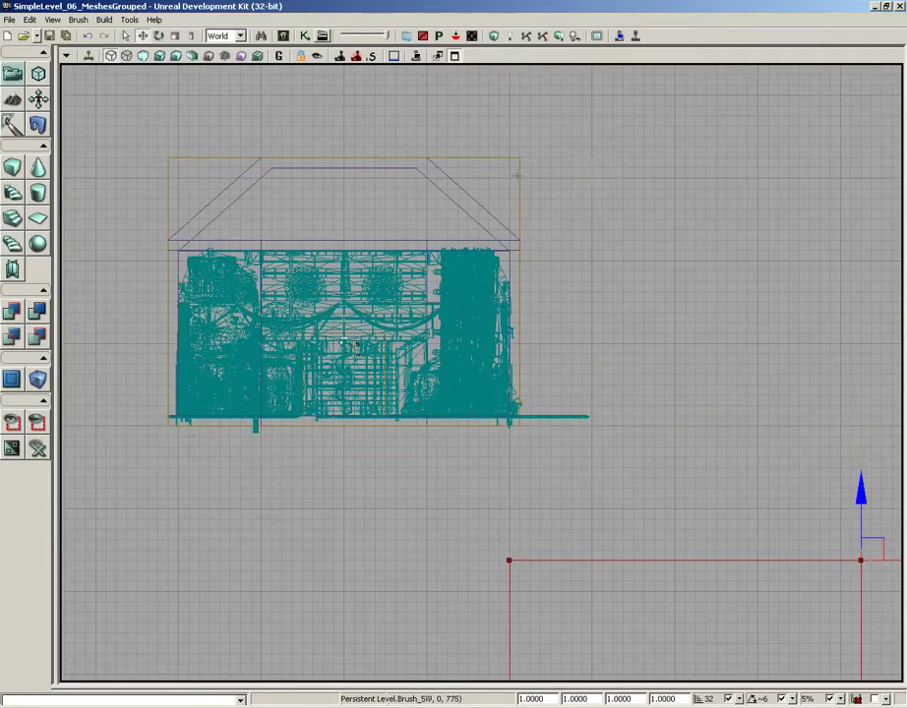
click(486, 168)
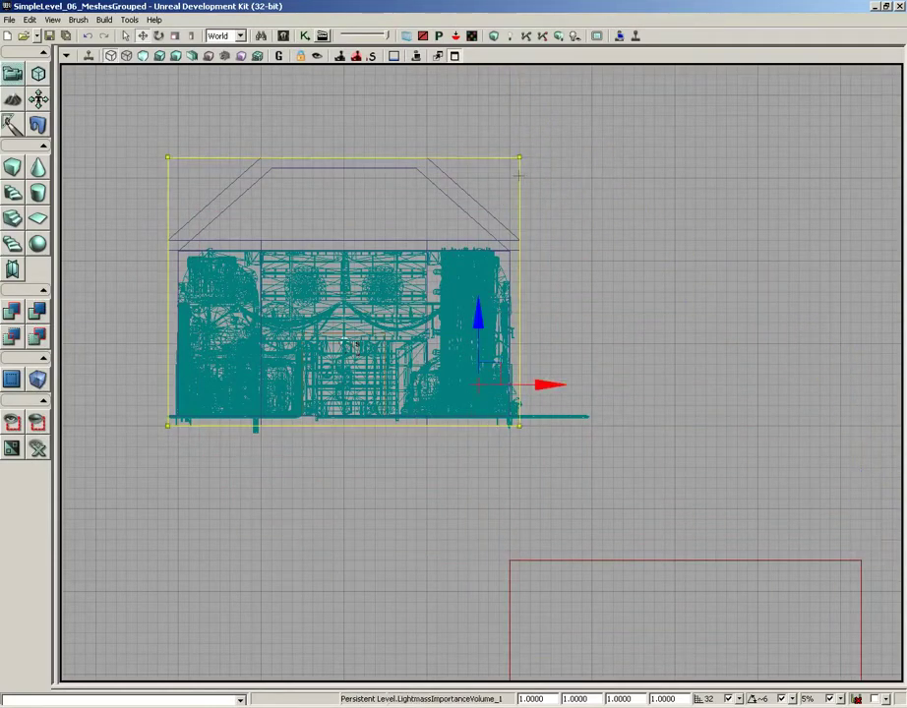
Step: Maximize the perspective view, frame the main room down its length, and build the level's lighting
click(455, 56)
middle_drag(337, 565, 326, 497)
drag(450, 456, 452, 288)
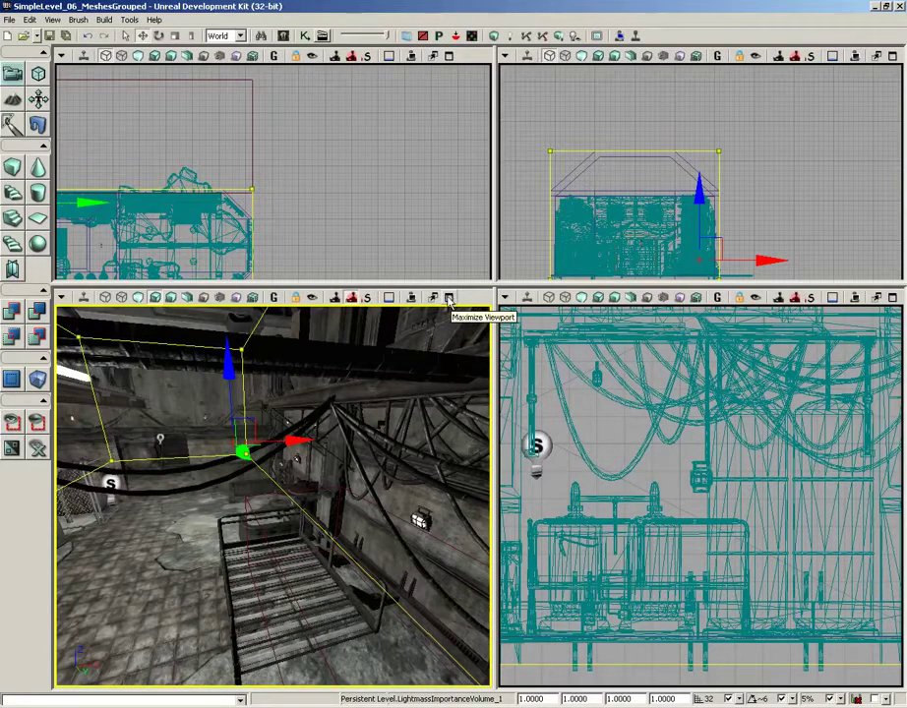
click(449, 298)
drag(476, 311, 463, 335)
right_drag(463, 334, 363, 300)
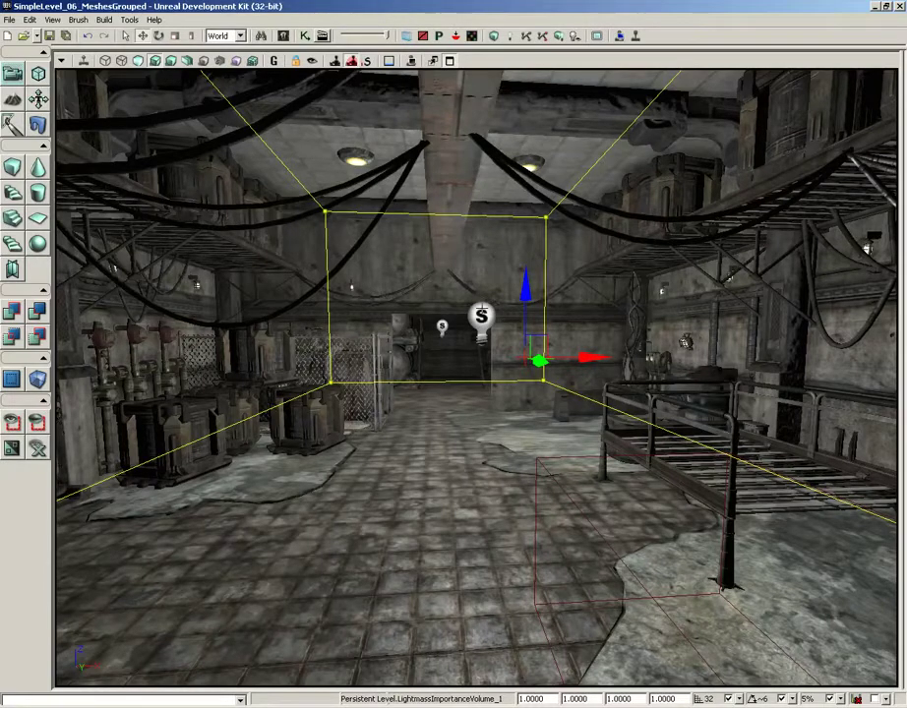
click(560, 36)
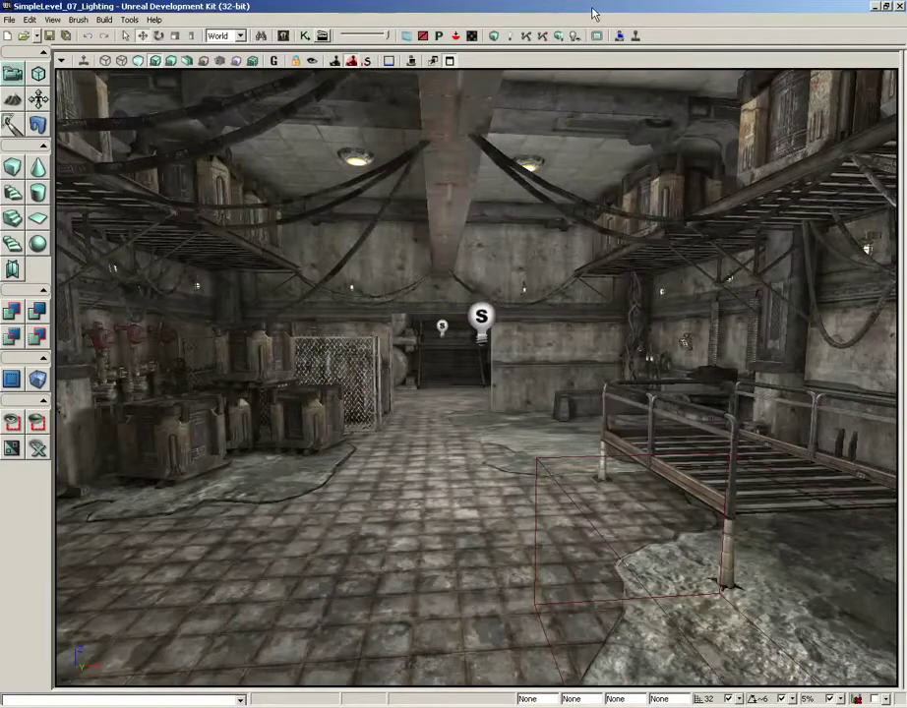
Step: Inspect the built lighting in both rooms and raise the main room's point light slightly
right_drag(483, 395, 329, 436)
drag(477, 408, 480, 451)
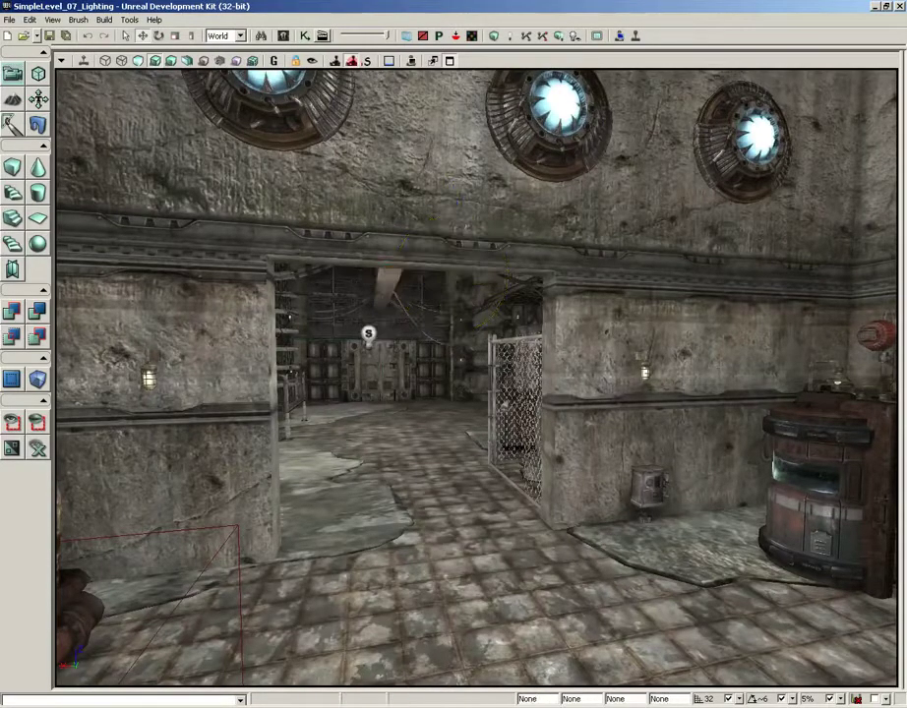
drag(625, 530, 369, 511)
click(487, 300)
drag(490, 245, 491, 216)
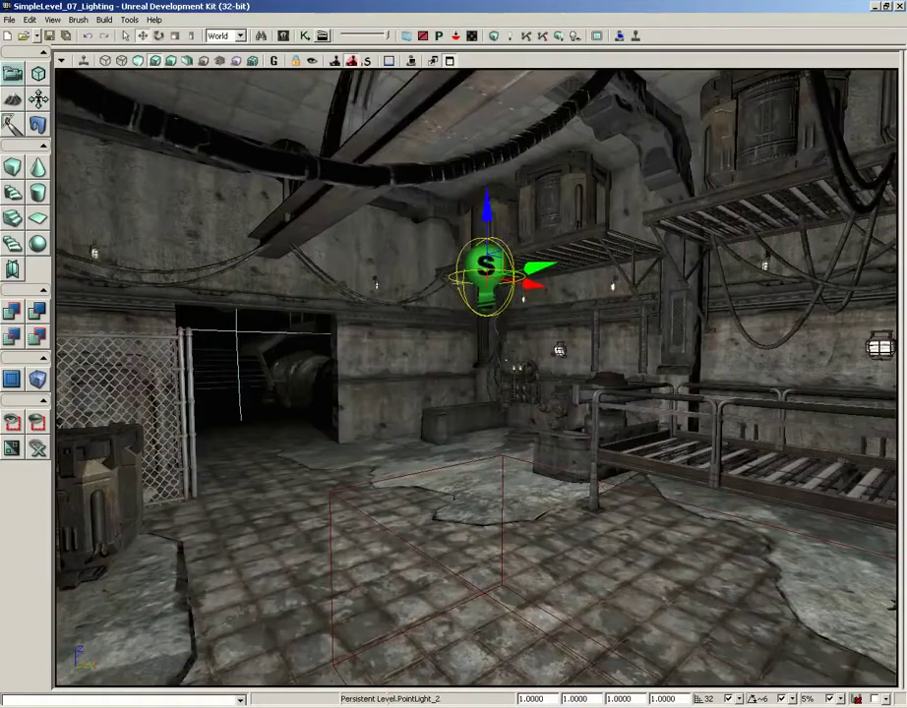
drag(345, 376, 486, 66)
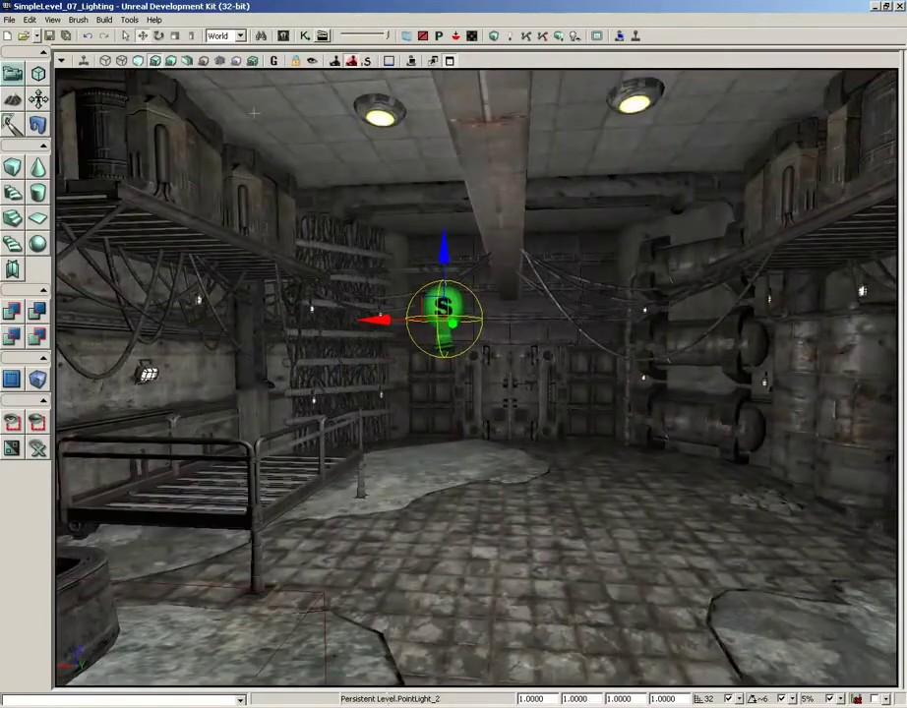
Step: Restore the four-view layout and set the point light's Radius to 1600 in its PointLightComponent properties
click(449, 61)
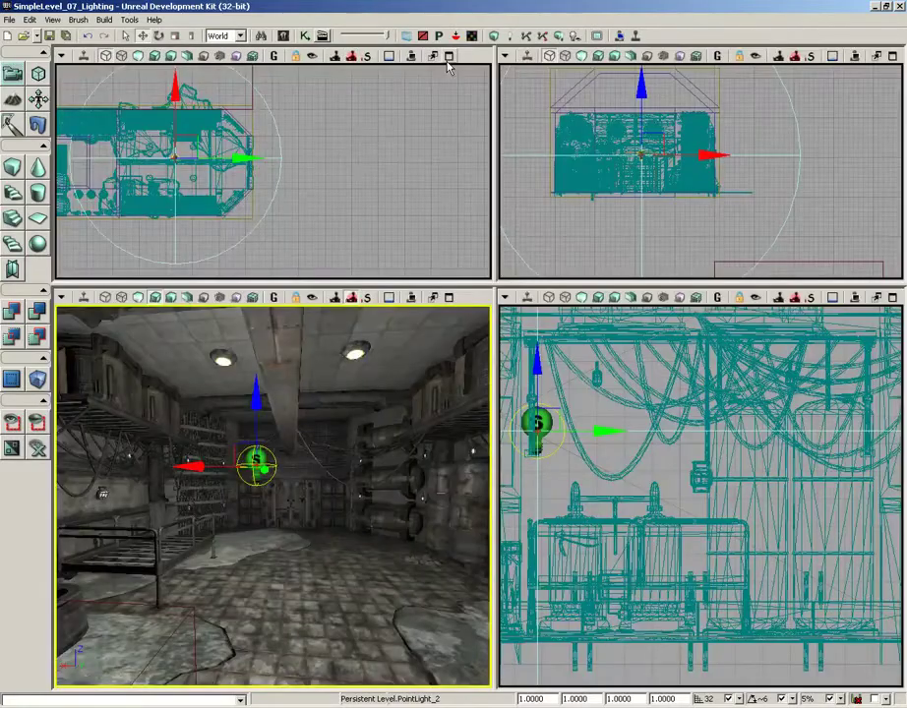
drag(387, 283, 385, 421)
drag(374, 310, 430, 306)
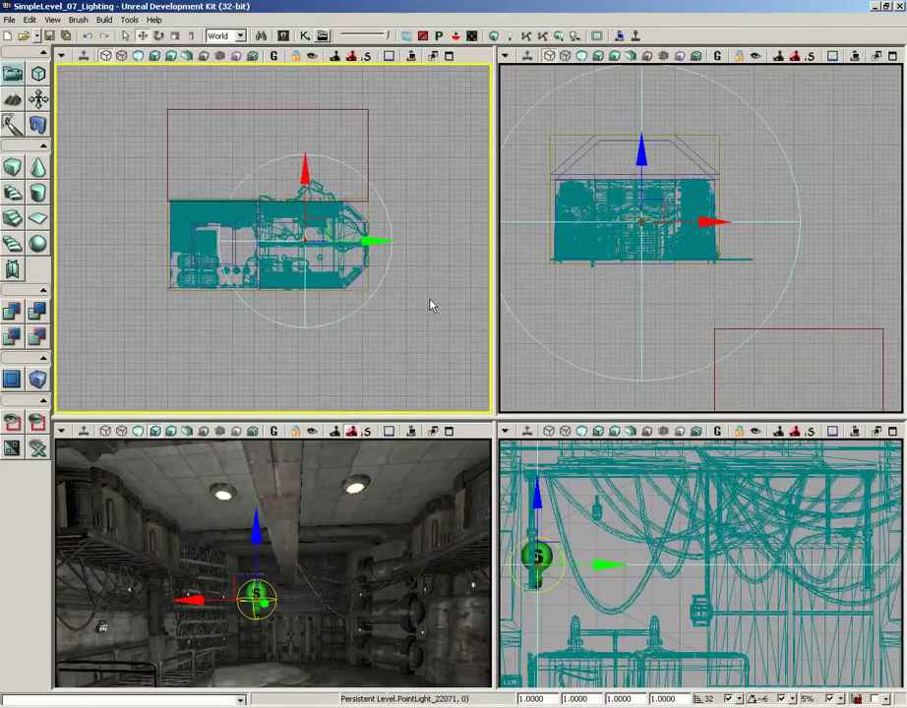
key(F4)
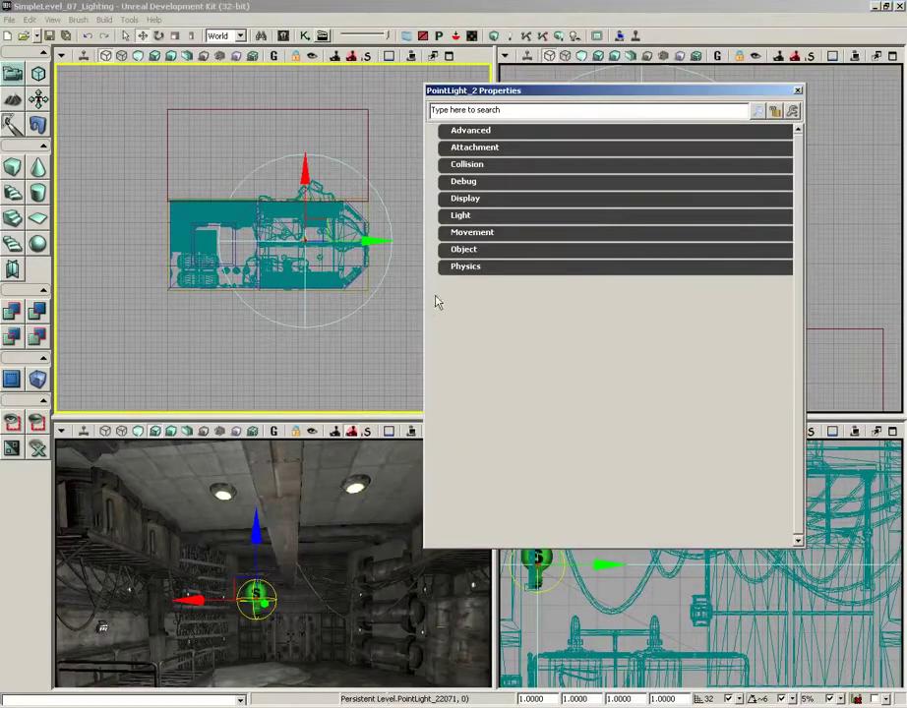
click(460, 215)
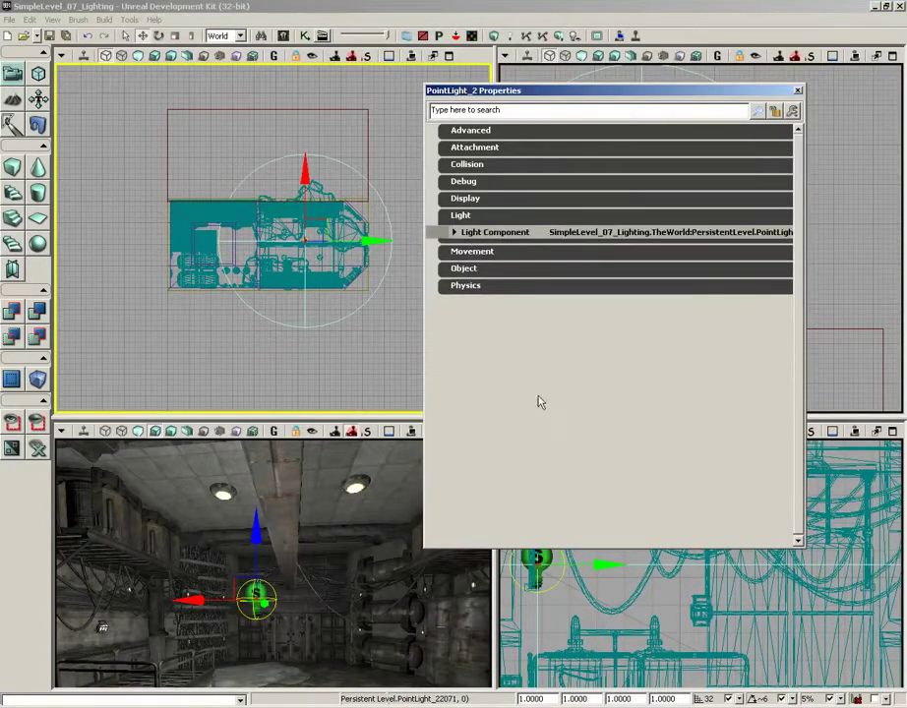
click(479, 234)
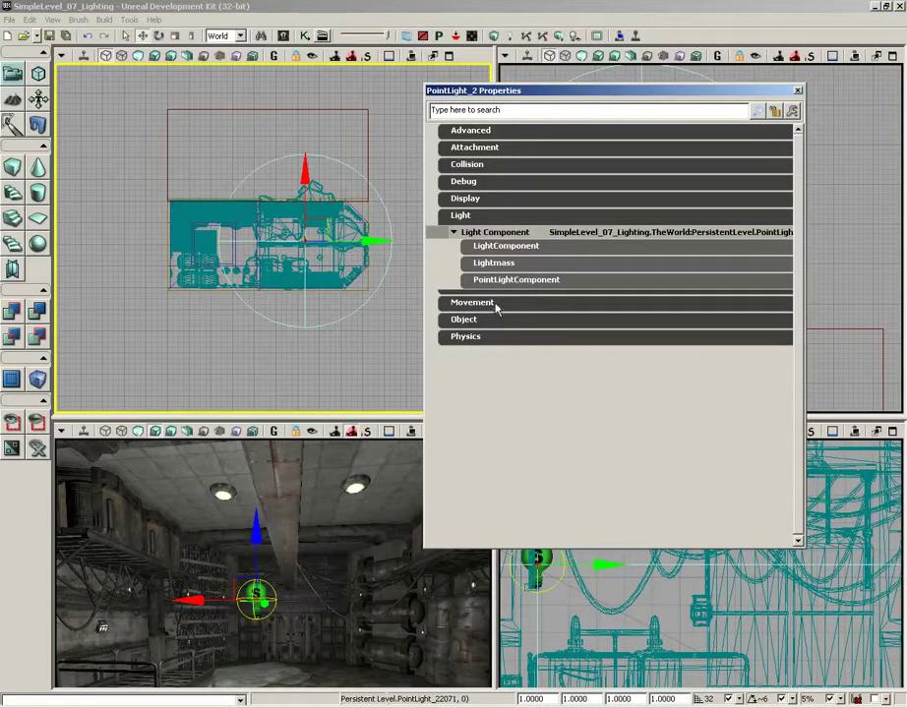
click(498, 281)
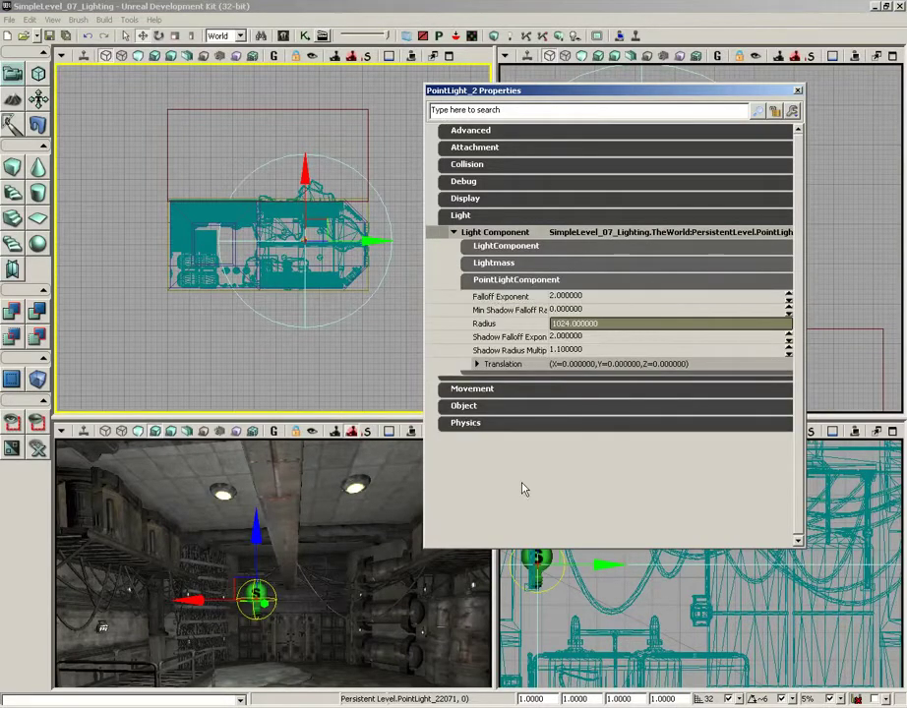
click(583, 327)
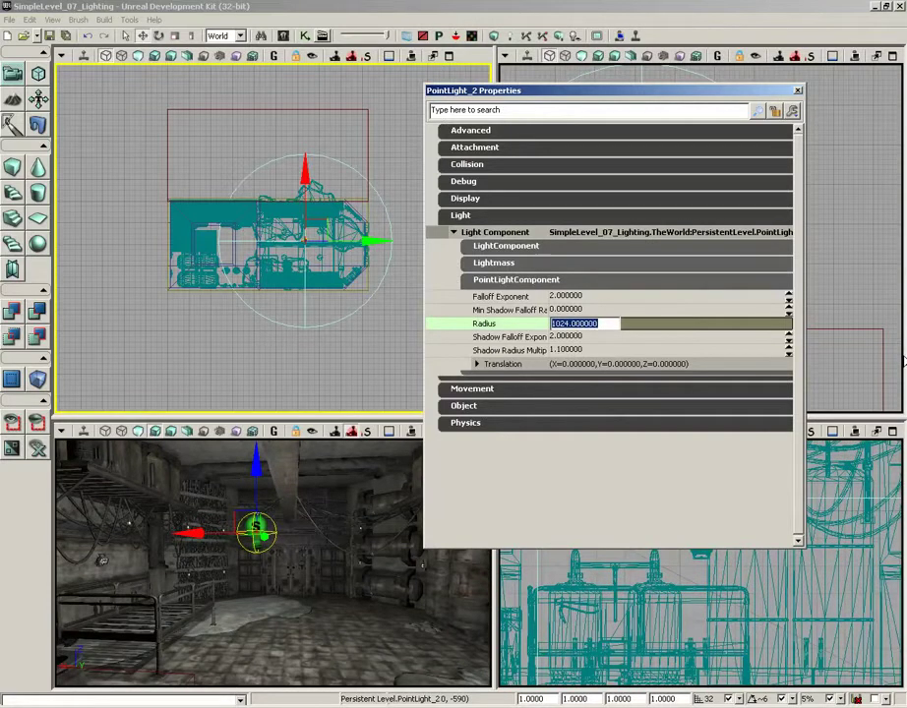
text(1600)
key(Return)
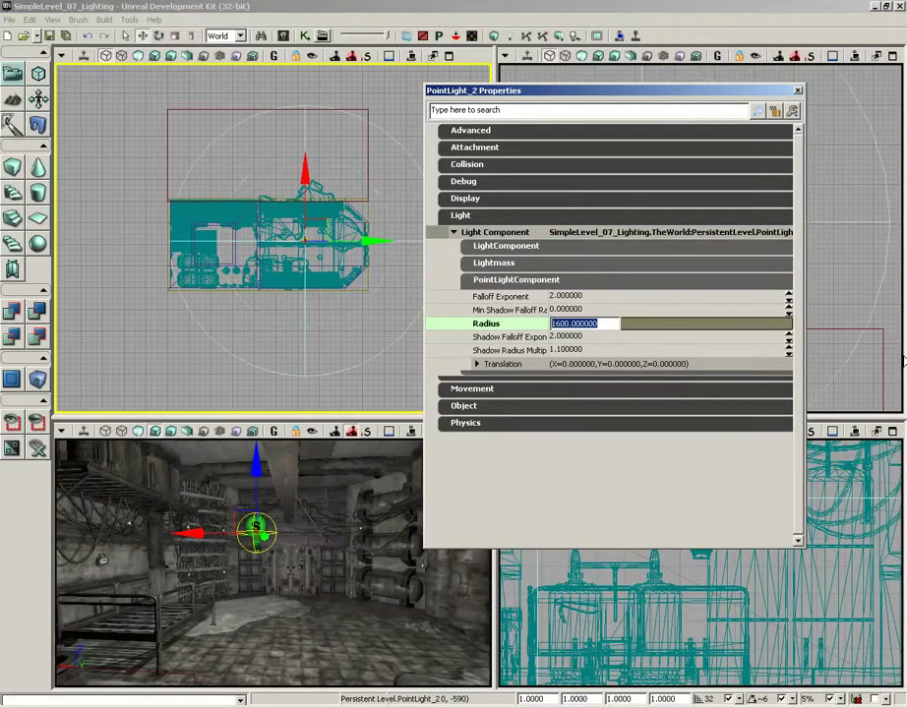
Step: Move the point light along the level's length toward its middle so the radius covers both rooms, and close its properties
drag(162, 353, 122, 338)
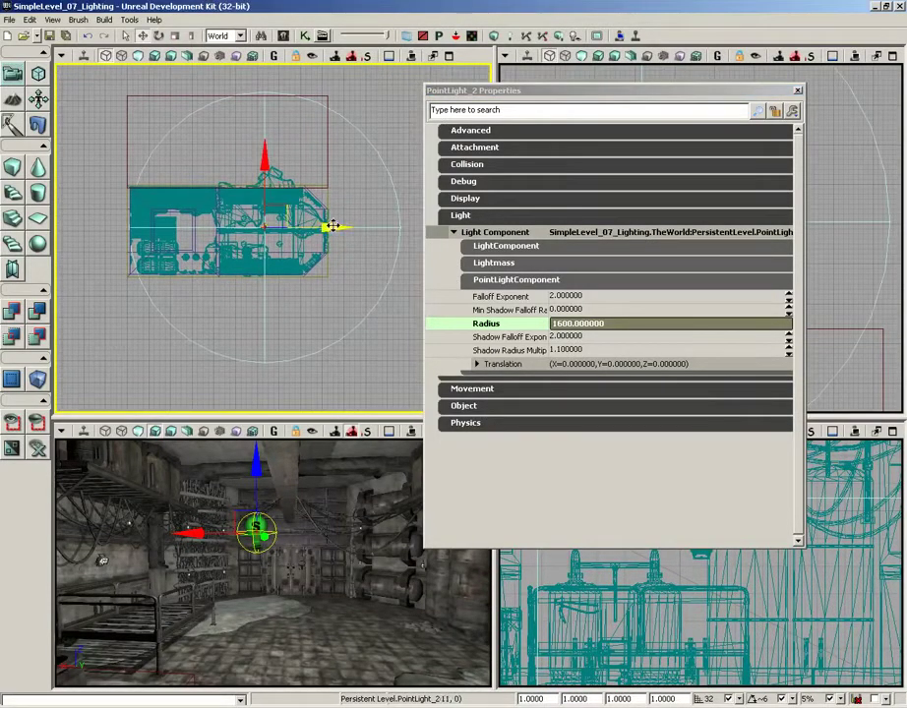
drag(332, 227, 320, 225)
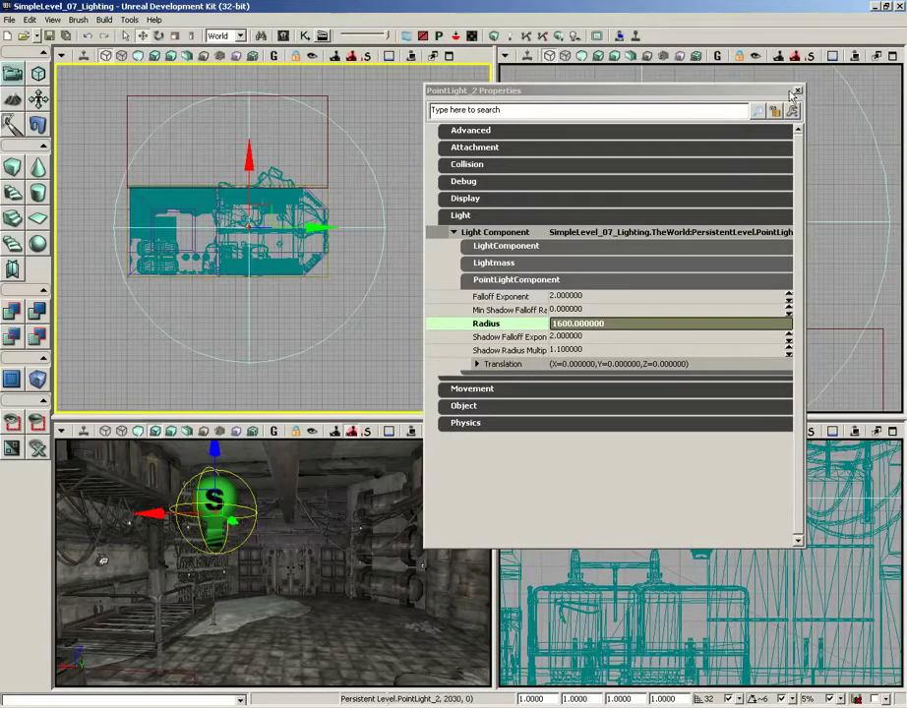
click(797, 92)
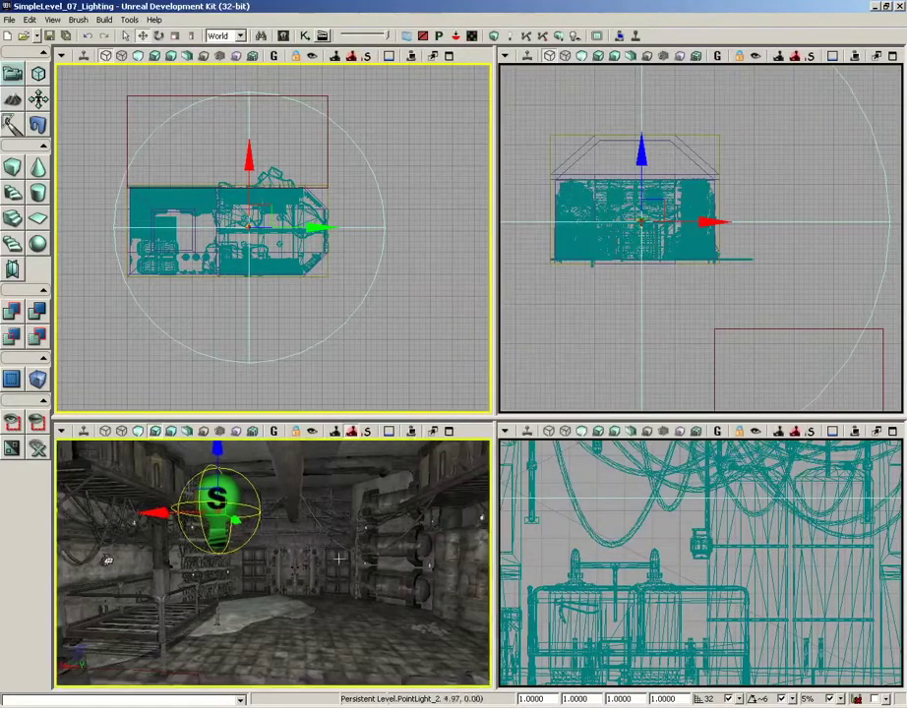
Step: Maximize the perspective view facing the doorway to the back room and rebuild the lighting
drag(60, 511, 96, 689)
click(450, 431)
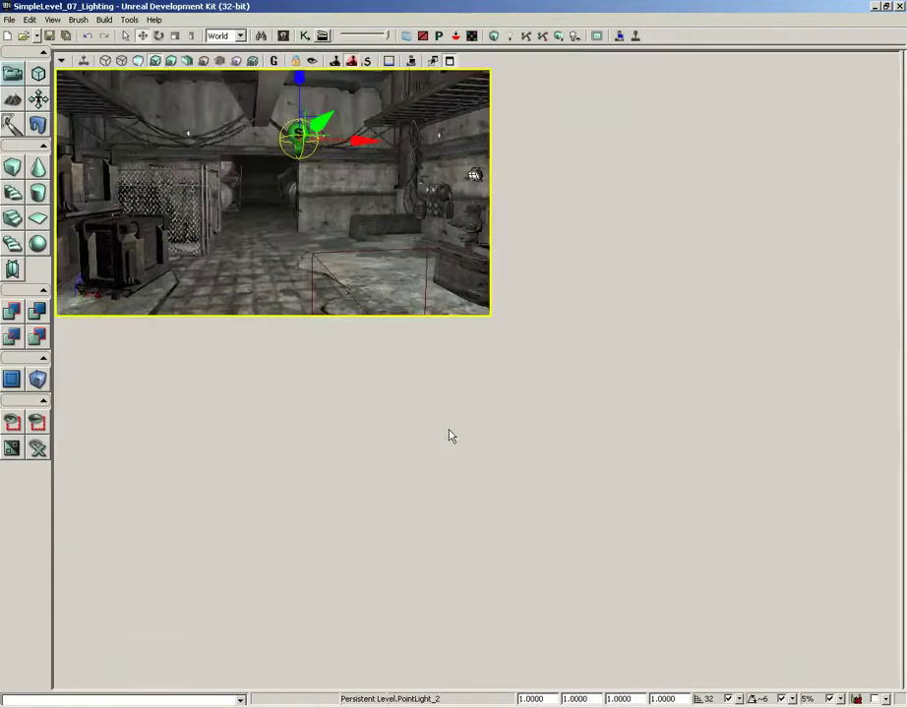
right_drag(445, 436, 415, 415)
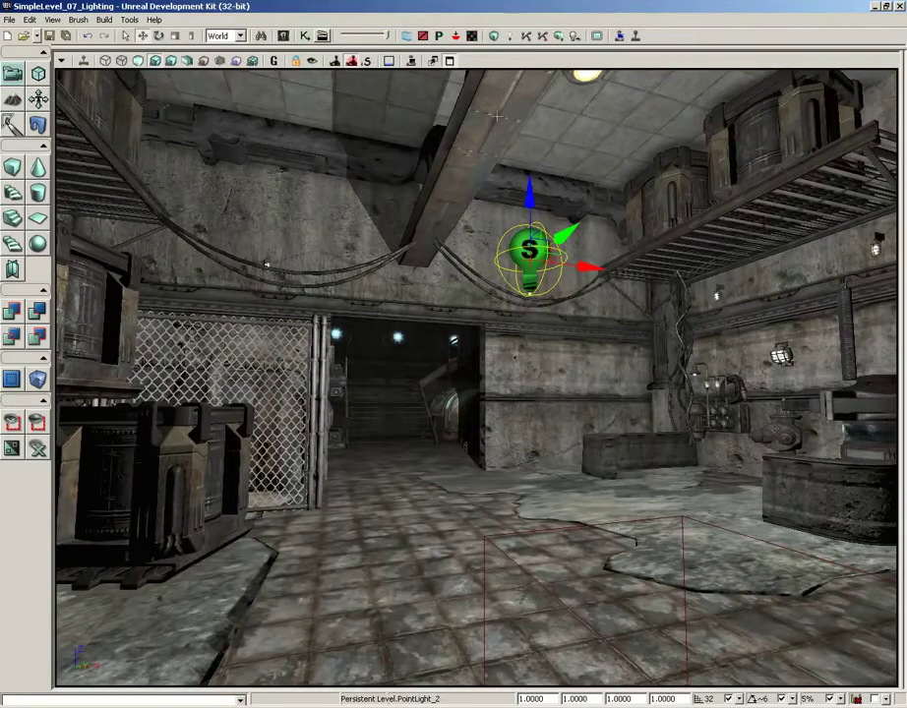
click(562, 37)
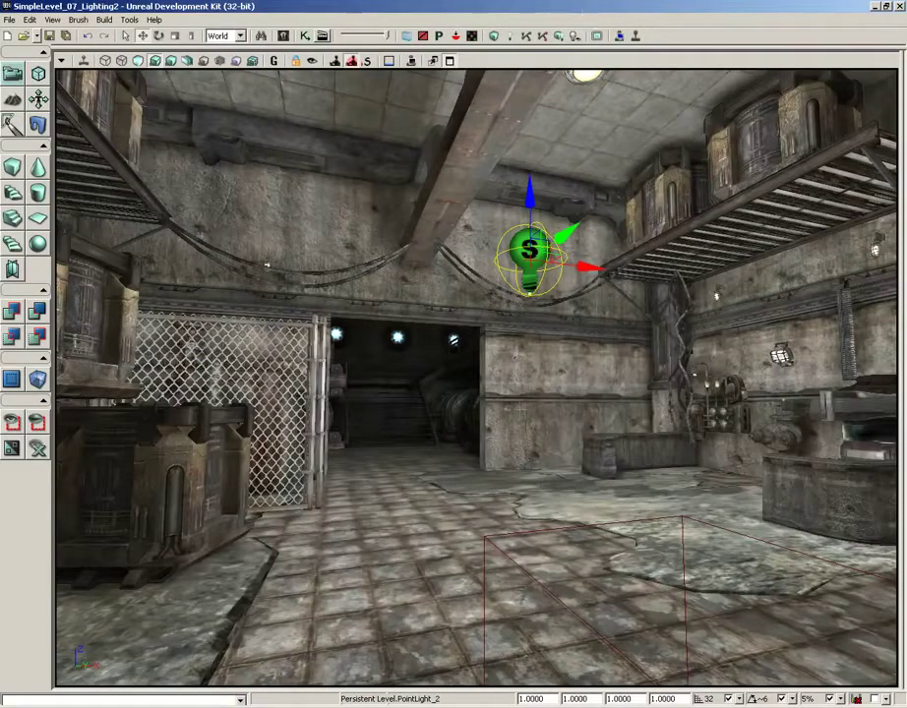
Step: Fly through the main room and the back room to examine the light bouncing through the doorway from the single point light
drag(522, 406, 531, 295)
right_drag(531, 404, 491, 463)
drag(492, 463, 517, 392)
right_drag(518, 393, 519, 407)
drag(519, 407, 502, 184)
right_drag(503, 185, 56, 187)
drag(492, 393, 487, 472)
right_drag(487, 472, 379, 462)
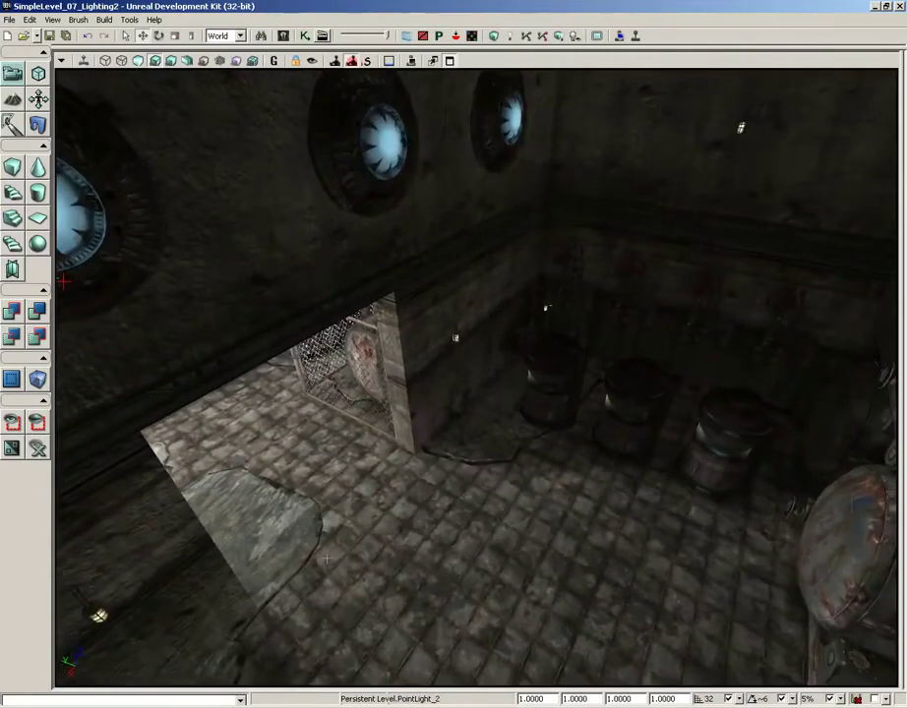
right_drag(327, 557, 522, 452)
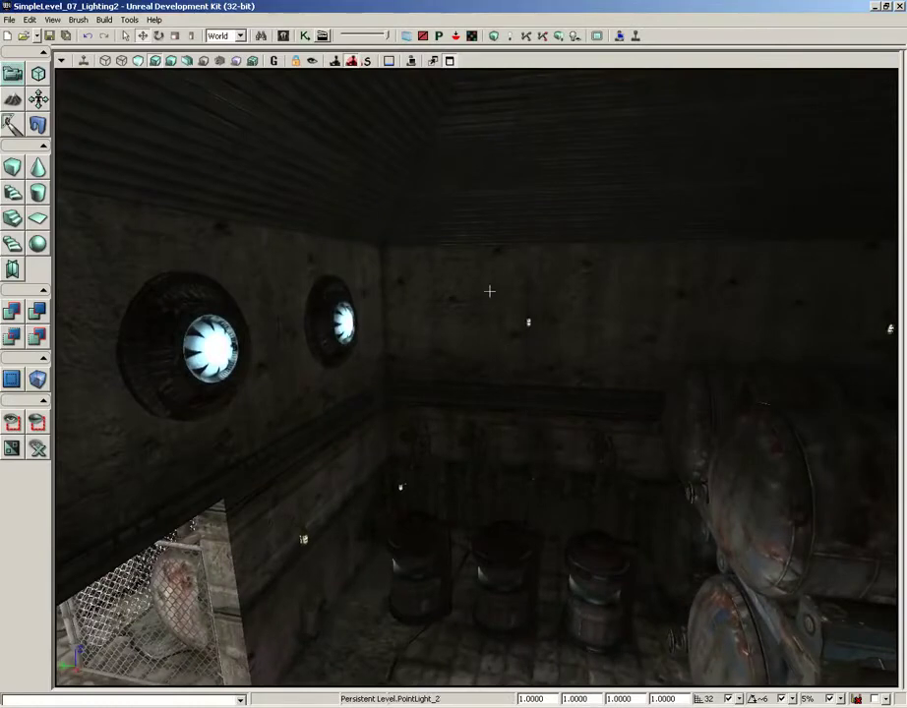
right_drag(477, 273, 448, 439)
right_drag(460, 483, 468, 244)
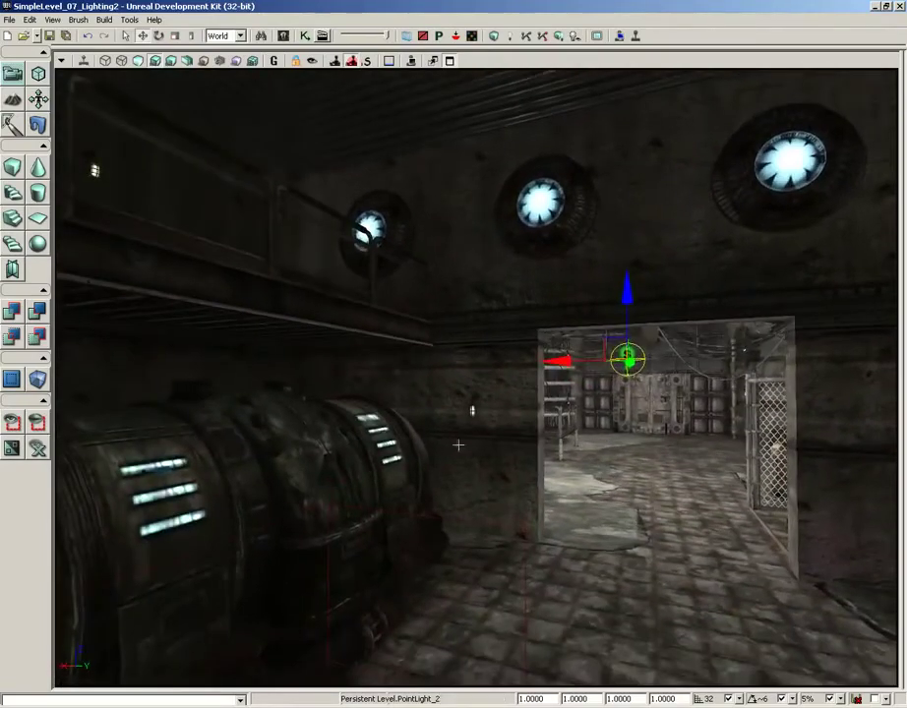
right_drag(472, 443, 504, 457)
drag(476, 456, 484, 193)
drag(513, 461, 382, 285)
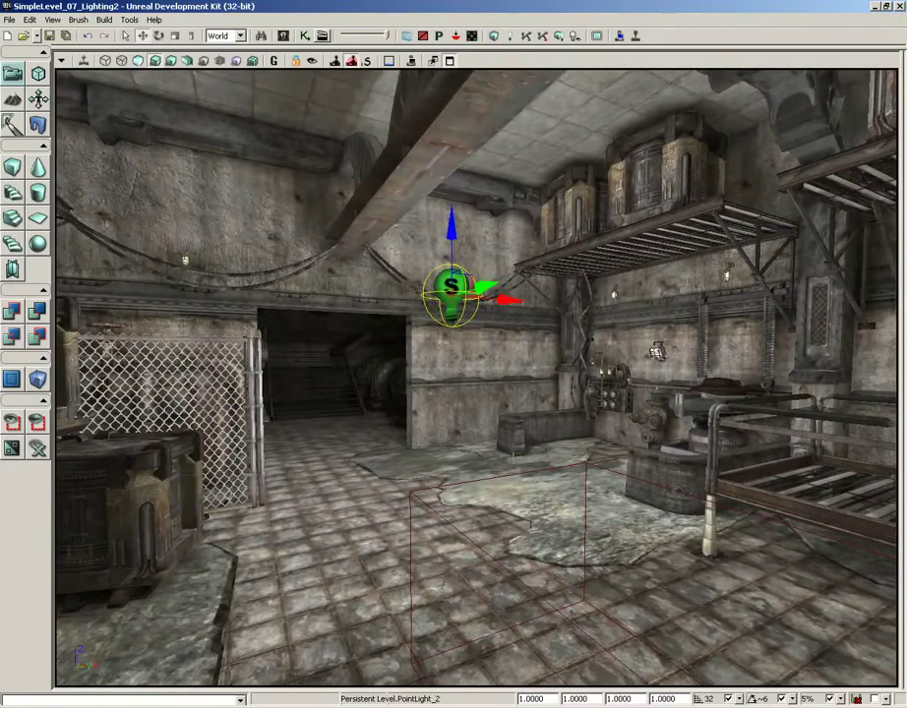